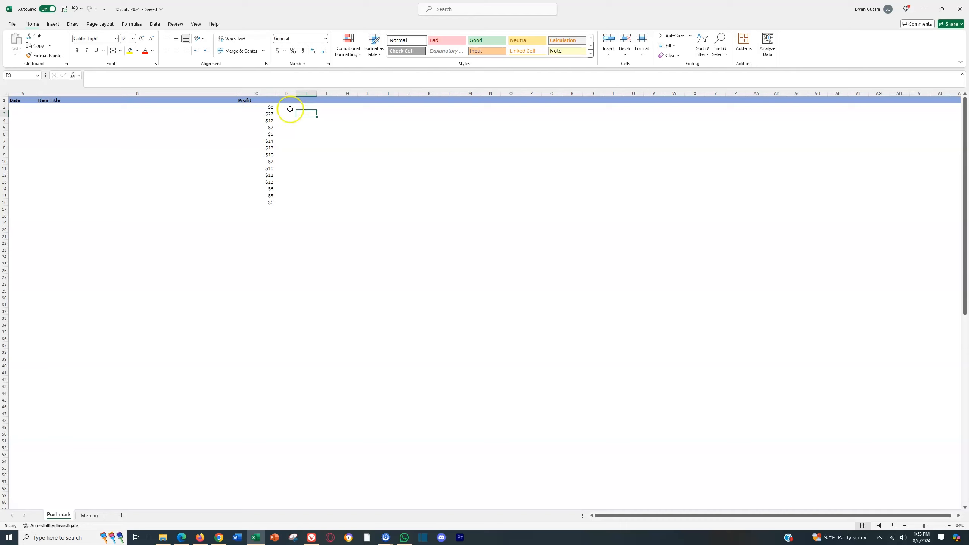
# Examine the Item Title and Profit columns on the Poshmark sheet and the profit total in the yellow row 110.
pyautogui.click(268, 107)
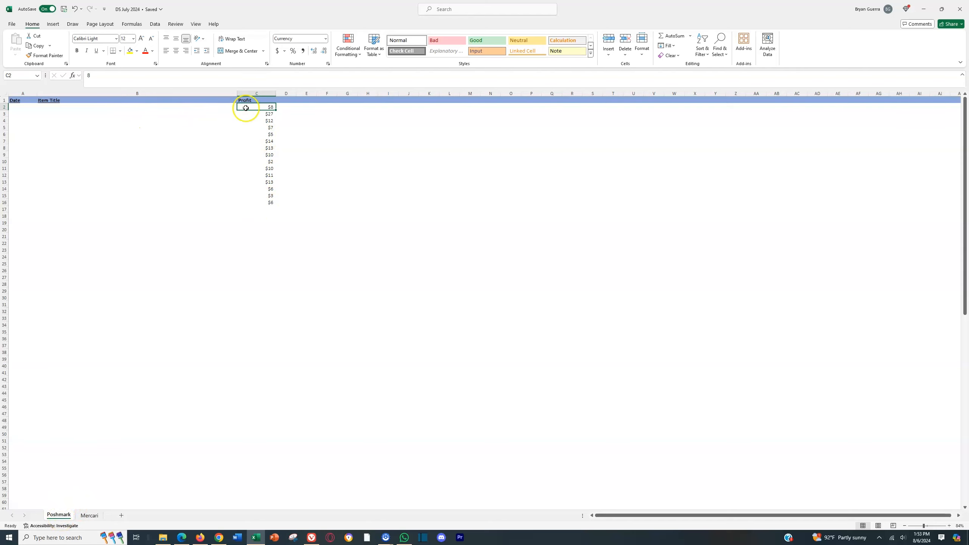
pyautogui.click(288, 107)
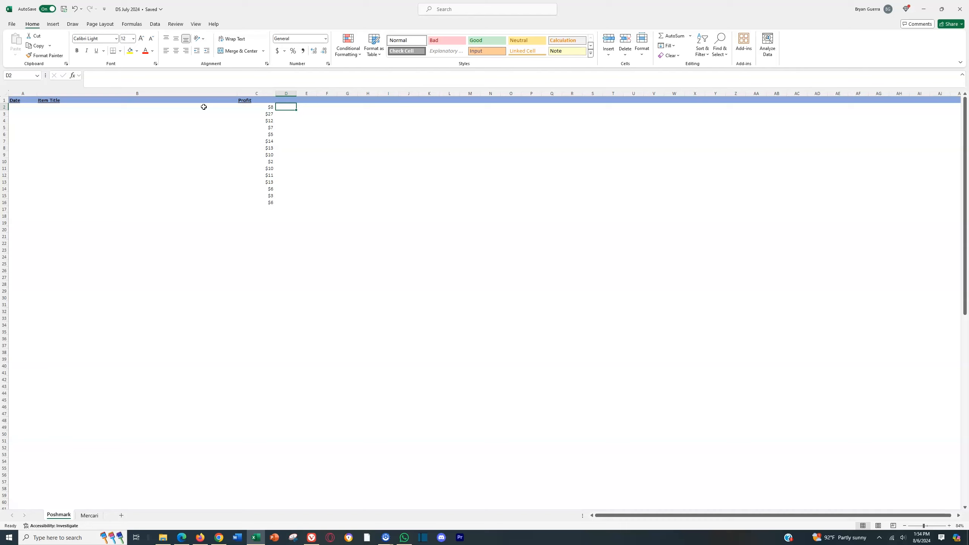
pyautogui.click(203, 106)
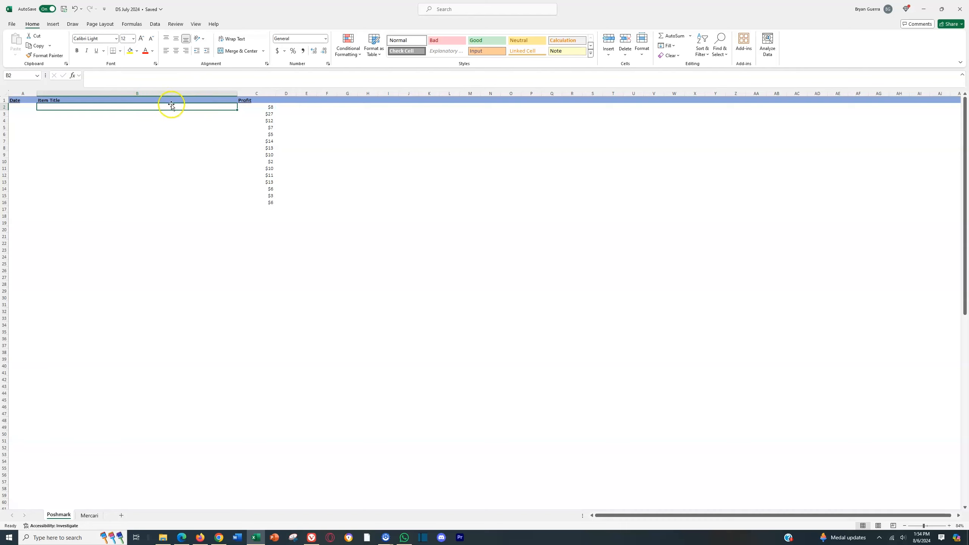
pyautogui.click(269, 107)
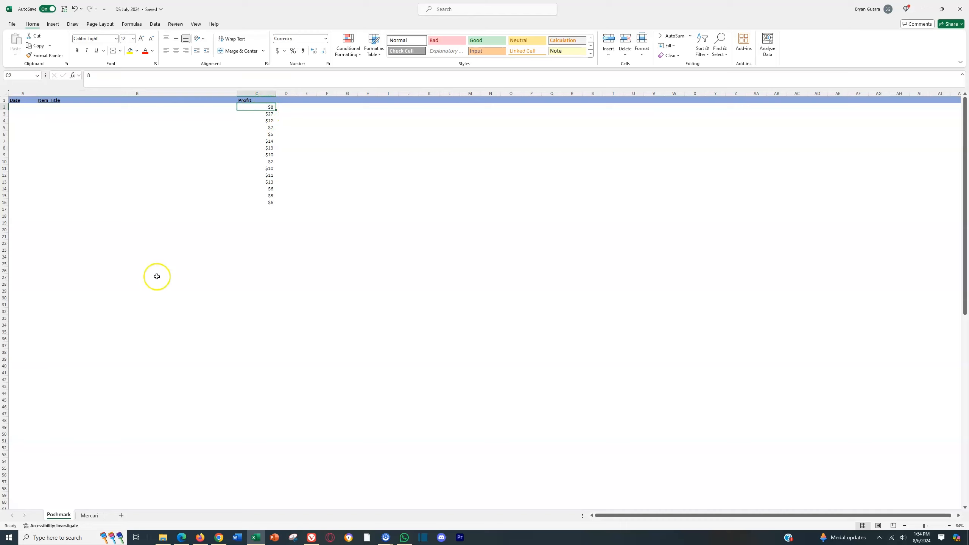
pyautogui.click(252, 114)
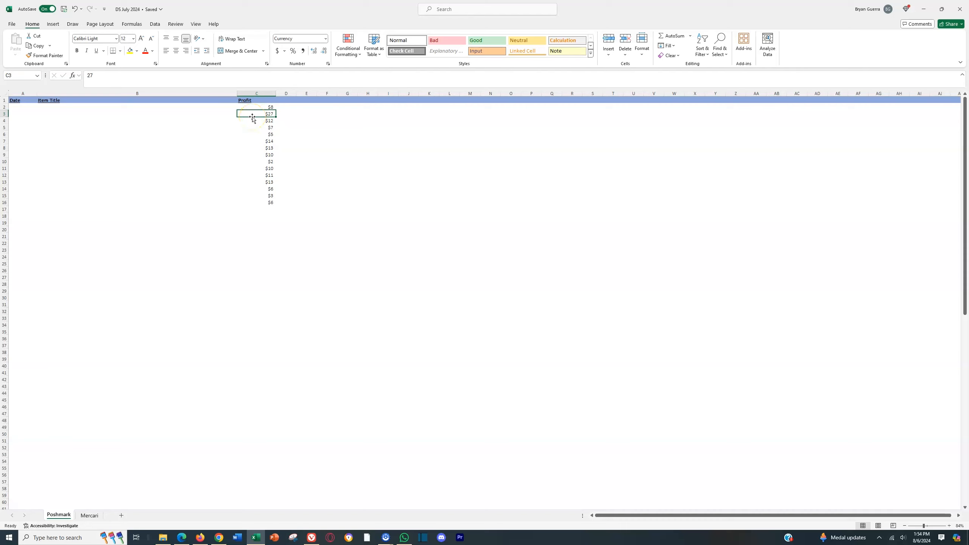
pyautogui.click(216, 109)
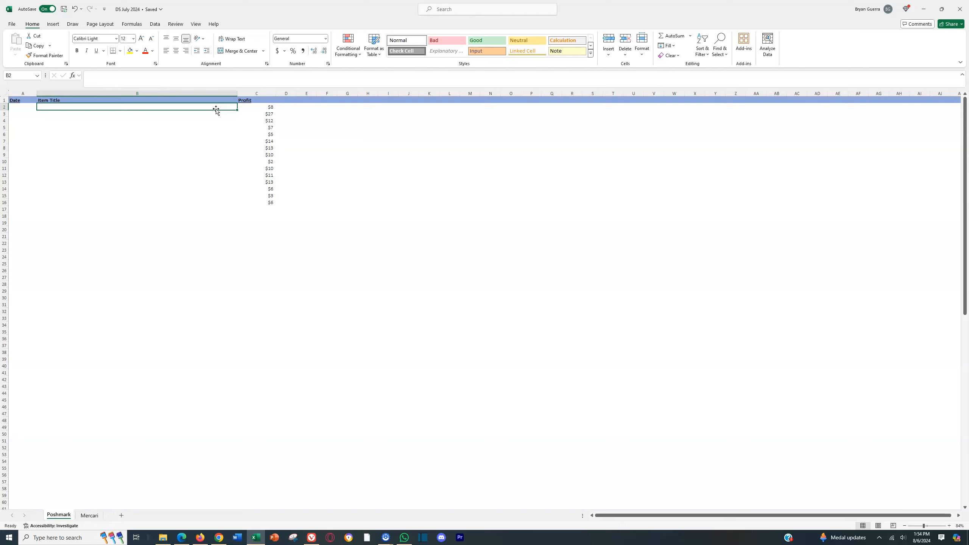
pyautogui.click(249, 106)
pyautogui.click(250, 121)
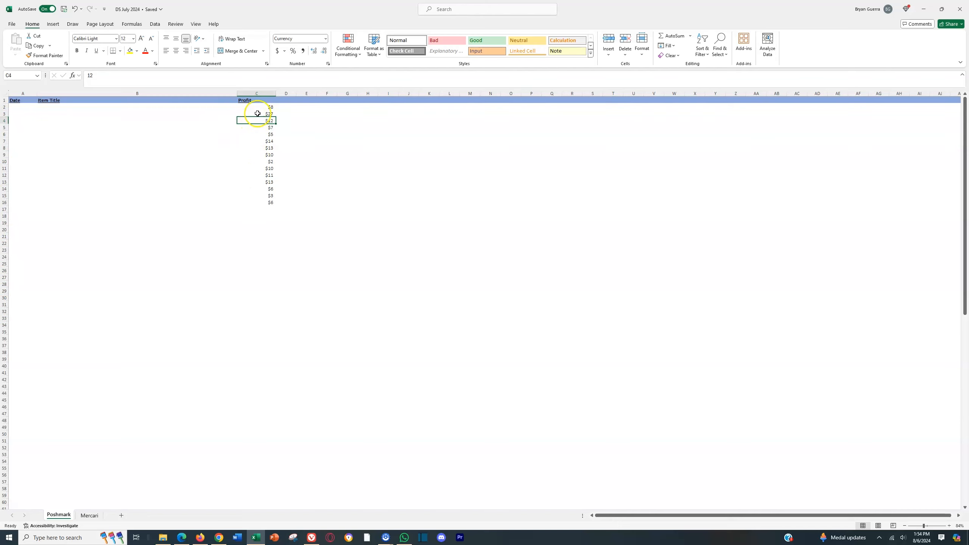
pyautogui.scroll(-6, 246, 211)
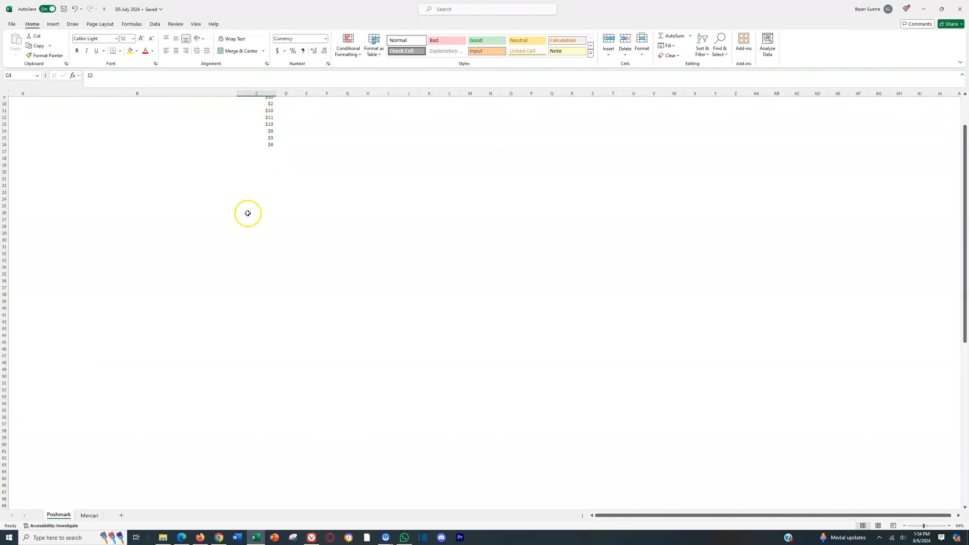
pyautogui.scroll(-17, 249, 207)
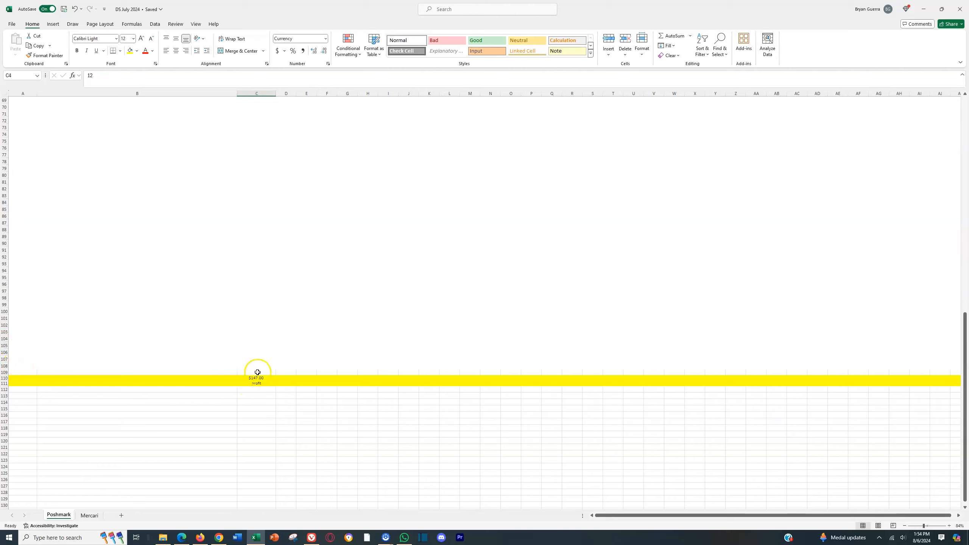
pyautogui.scroll(3, 292, 290)
pyautogui.scroll(20, 292, 290)
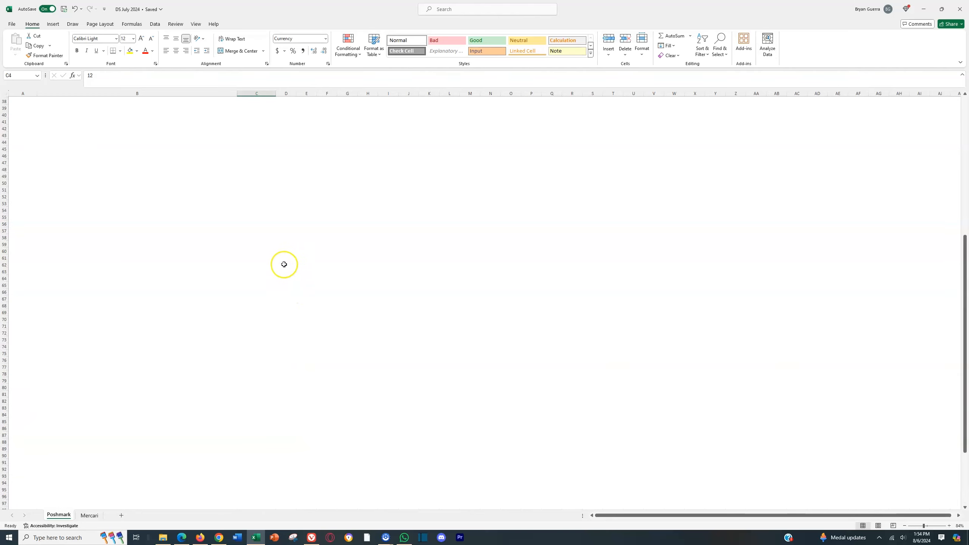
# Enter the sample values 7, 4 and 35 in cells G2, G3 and G4 of the Poshmark sheet.
pyautogui.click(347, 107)
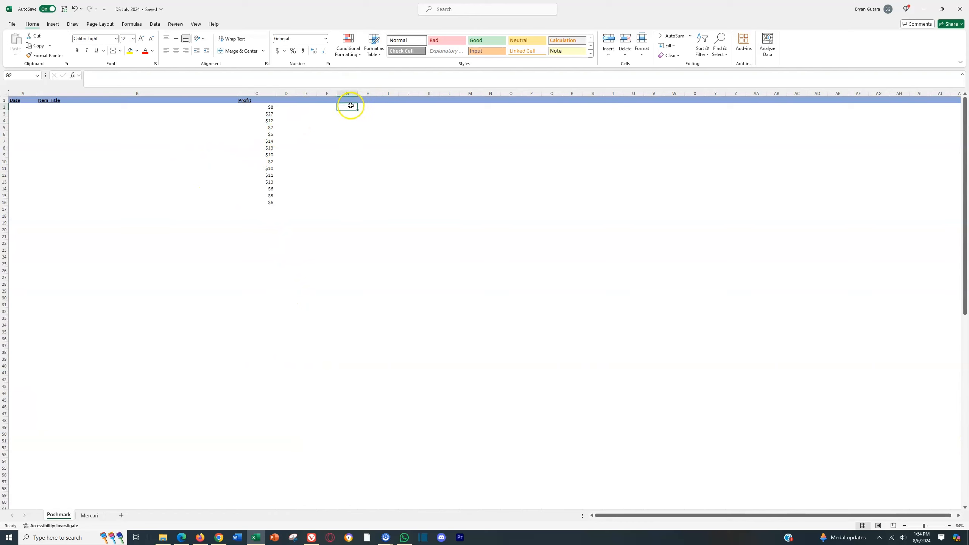
pyautogui.click(929, 527)
pyautogui.click(689, 247)
pyautogui.scroll(1, 672, 236)
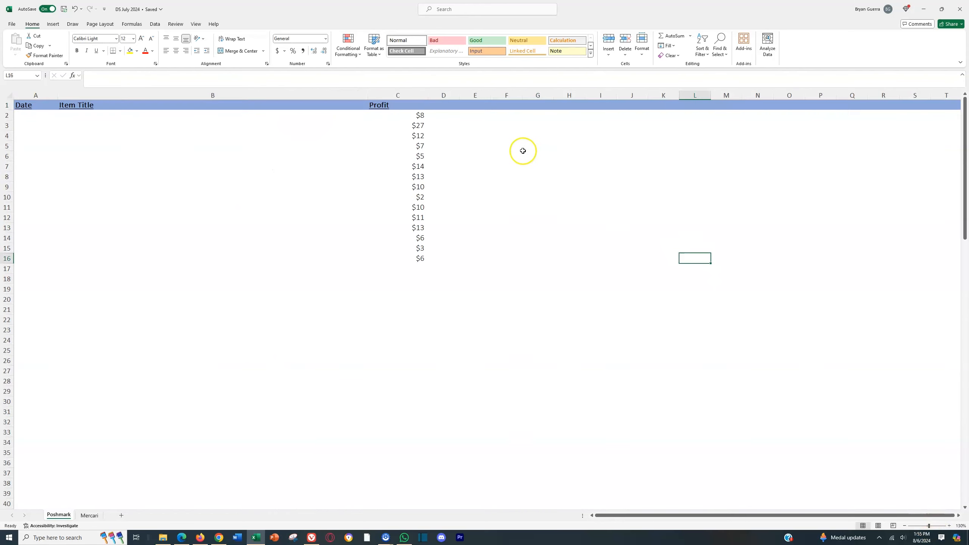
pyautogui.click(533, 117)
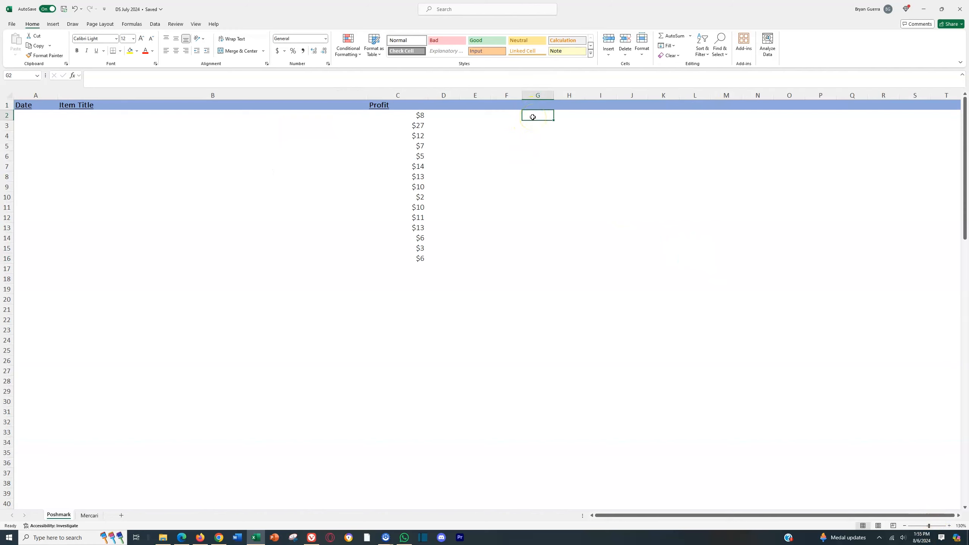
pyautogui.write('7')
pyautogui.click(526, 130)
pyautogui.write('4')
pyautogui.click(528, 139)
pyautogui.click(529, 143)
pyautogui.write('35')
pyautogui.click(532, 151)
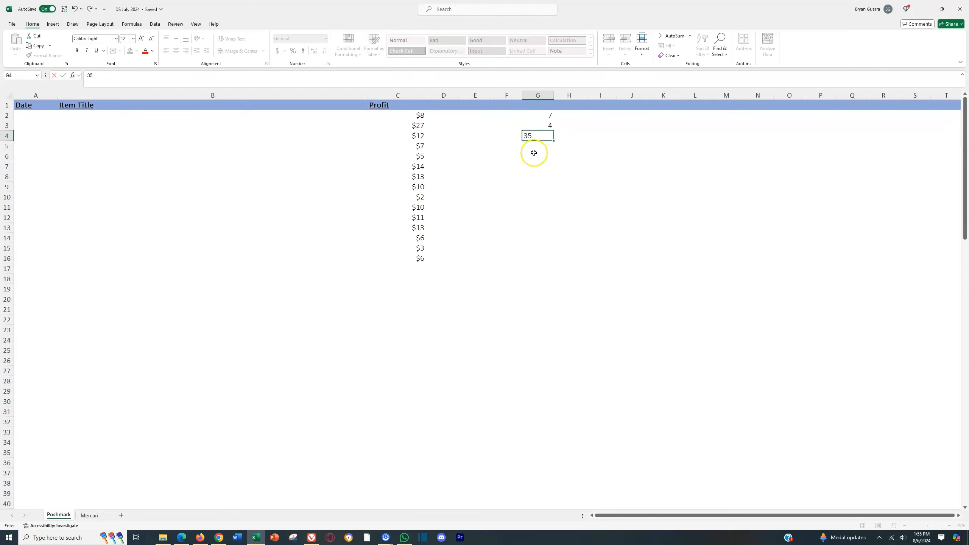
# Use AutoSum to total G2:G109 in cell G110 of the yellow row, and check the resulting formula.
pyautogui.click(538, 114)
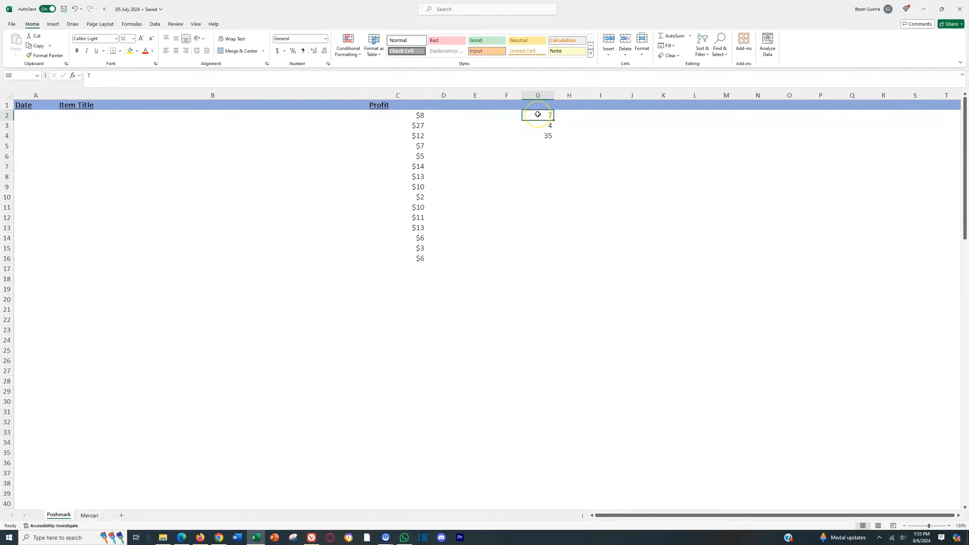
pyautogui.moveTo(538, 114); pyautogui.dragTo(548, 473)
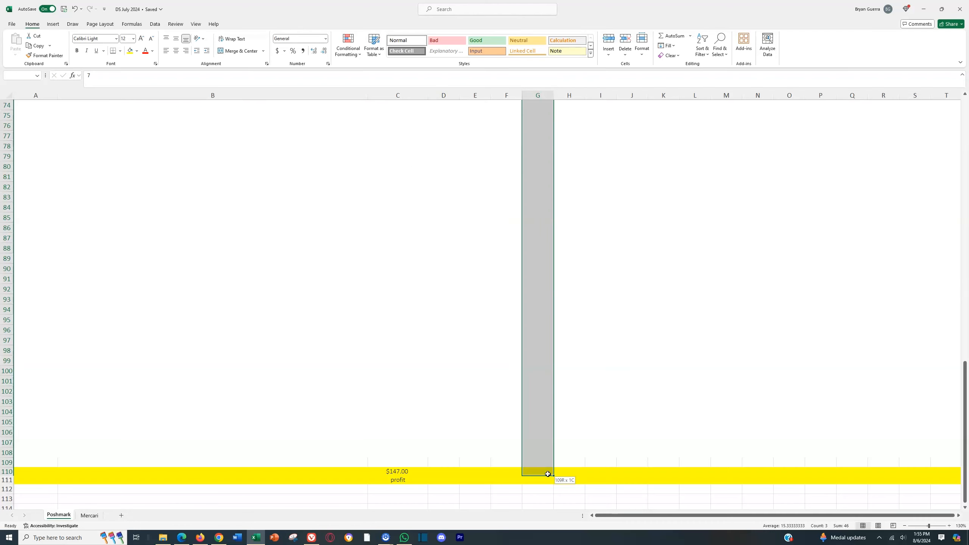
pyautogui.moveTo(548, 474); pyautogui.dragTo(547, 474)
pyautogui.click(672, 36)
pyautogui.scroll(-3, 589, 167)
pyautogui.click(590, 167)
pyautogui.scroll(-20, 582, 193)
pyautogui.scroll(-5, 577, 208)
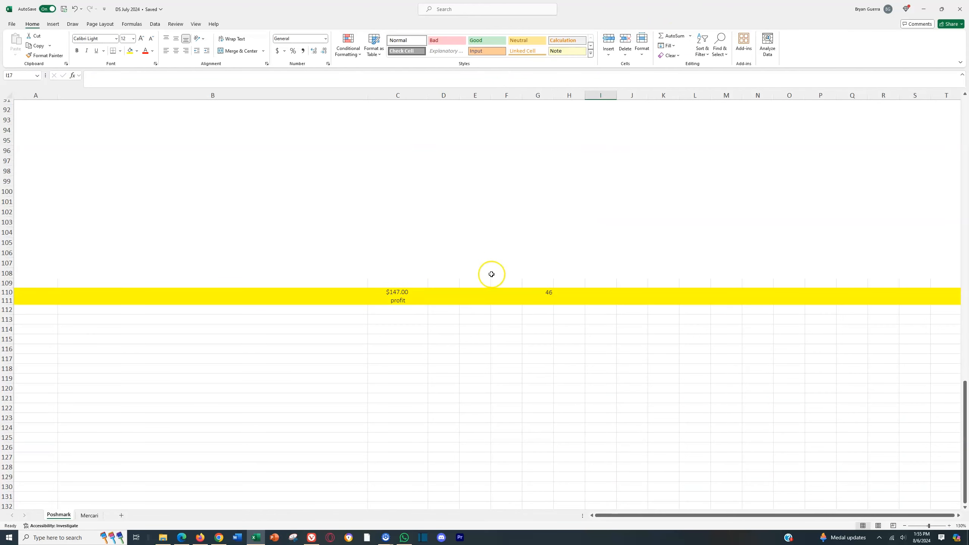
pyautogui.click(545, 293)
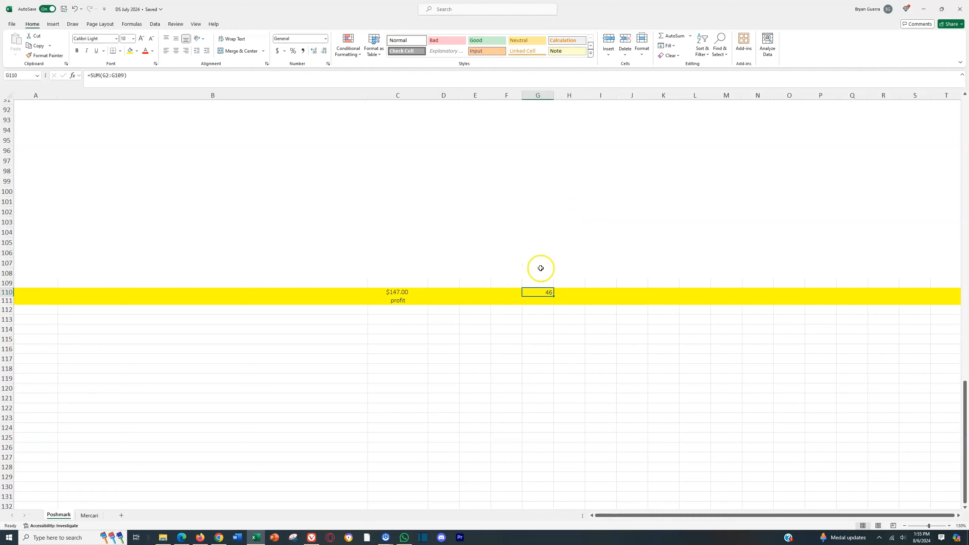
# Add the values 42, 5 and 12 in cells G5, G6 and G7, and check the column total in G110.
pyautogui.moveTo(965, 396); pyautogui.dragTo(967, 100)
pyautogui.click(549, 147)
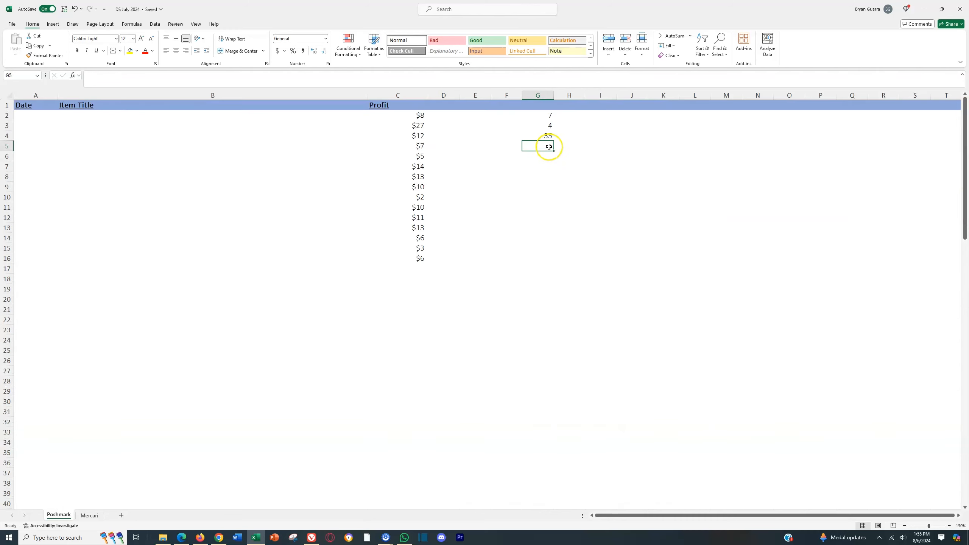
pyautogui.write('42')
pyautogui.press('Return')
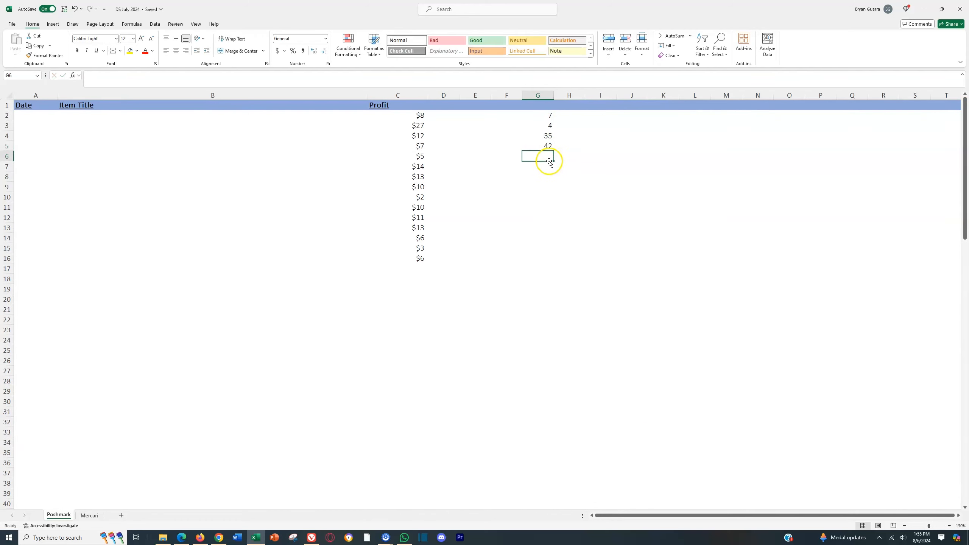
pyautogui.write('5')
pyautogui.press('Return')
pyautogui.write('12')
pyautogui.click(551, 193)
pyautogui.scroll(-20, 763, 266)
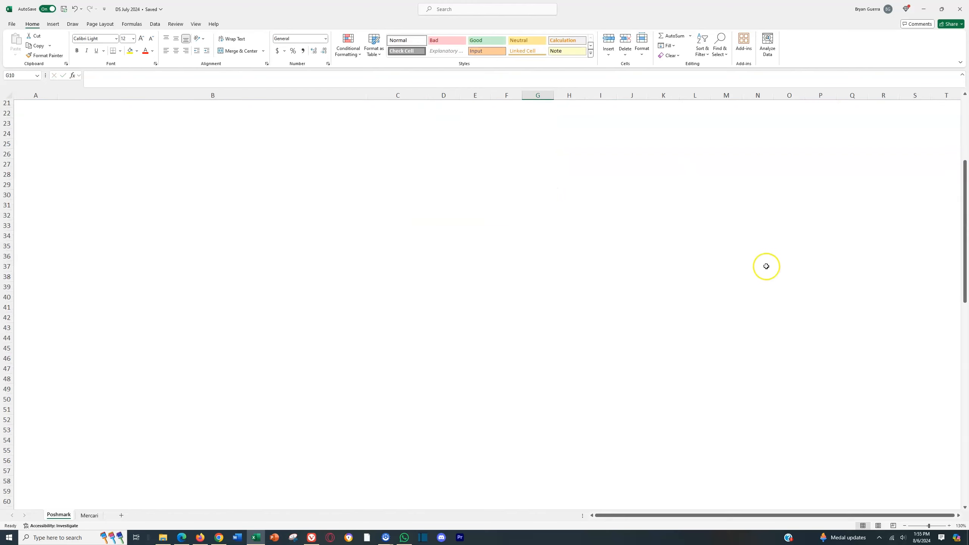
pyautogui.scroll(-9, 737, 288)
pyautogui.click(546, 302)
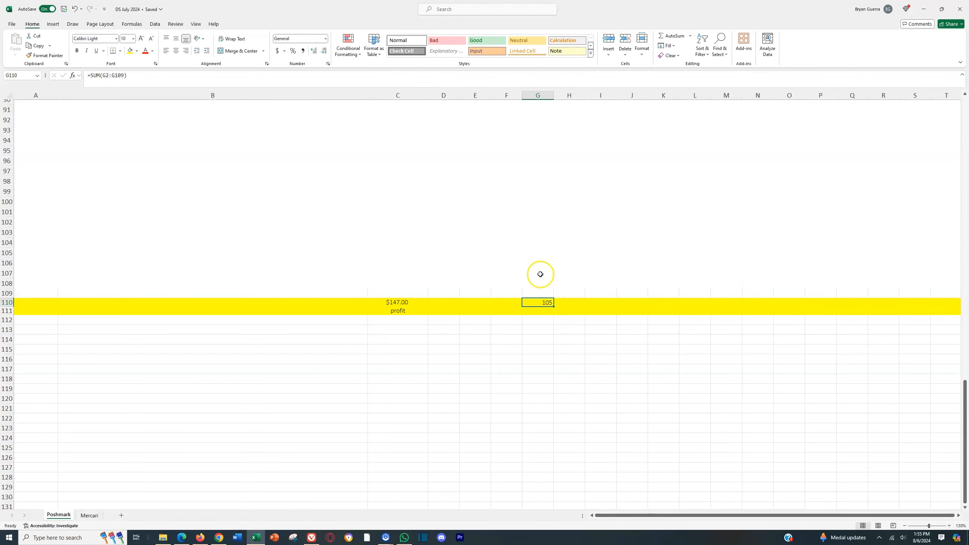
pyautogui.click(542, 286)
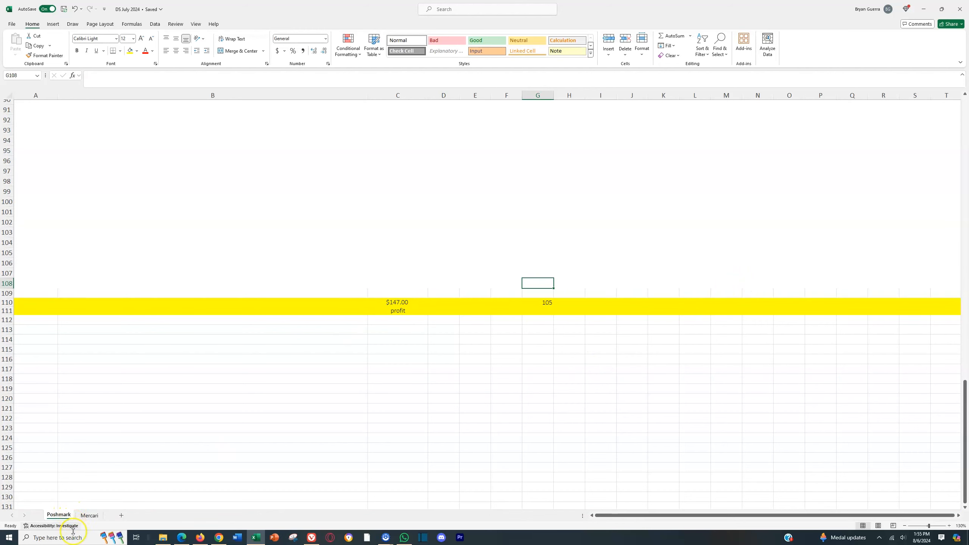
# Open the Mercari sheet and examine its Item Title, Marketplace - Name, Tracking # for shipment and Profit columns.
pyautogui.click(91, 516)
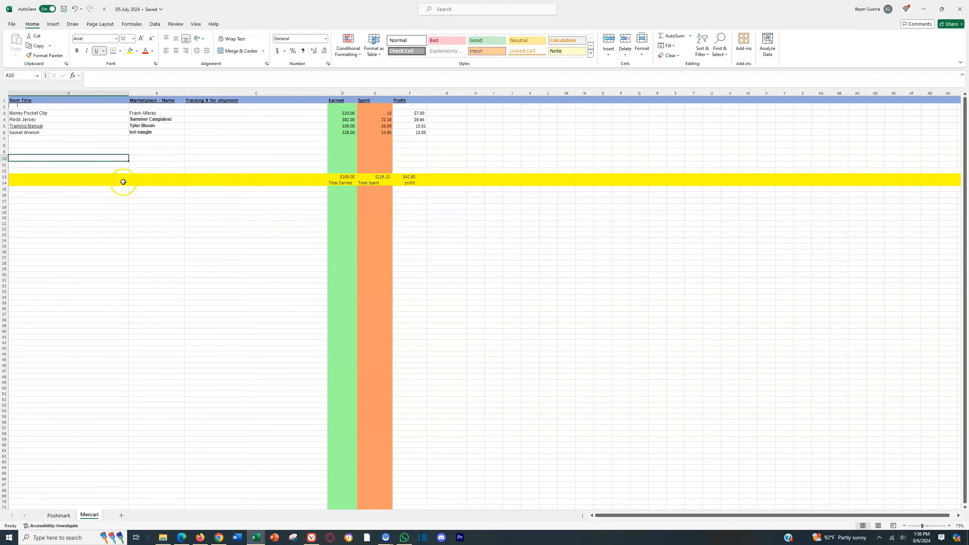
pyautogui.click(178, 106)
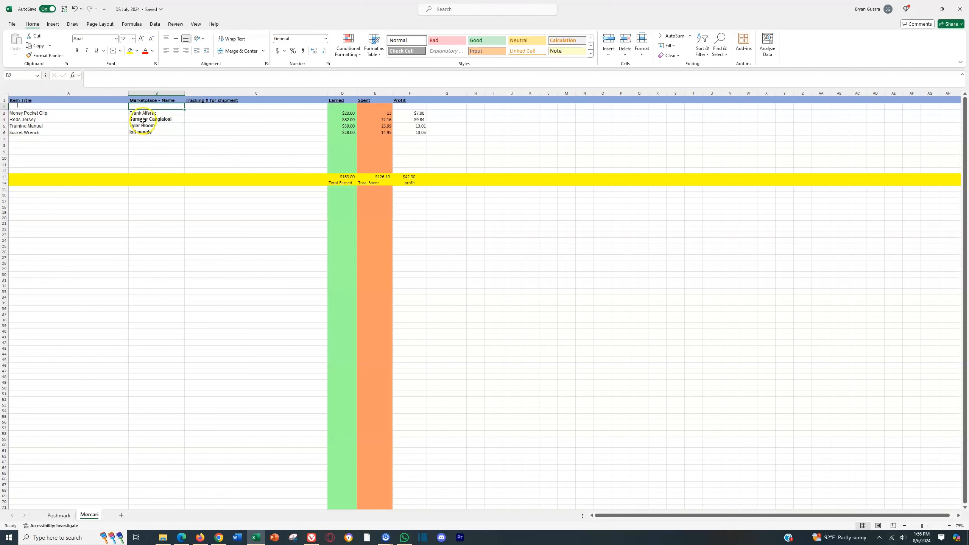
pyautogui.click(413, 106)
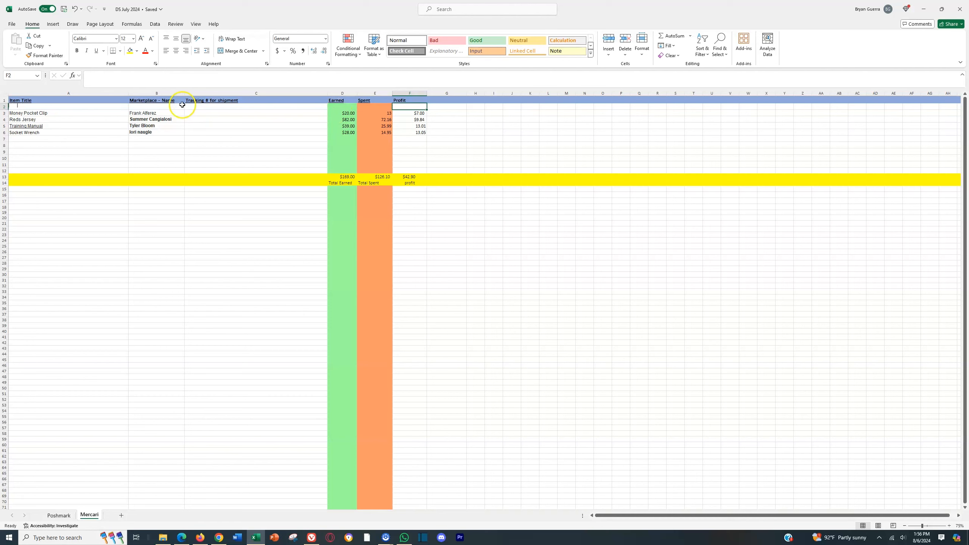
pyautogui.click(108, 106)
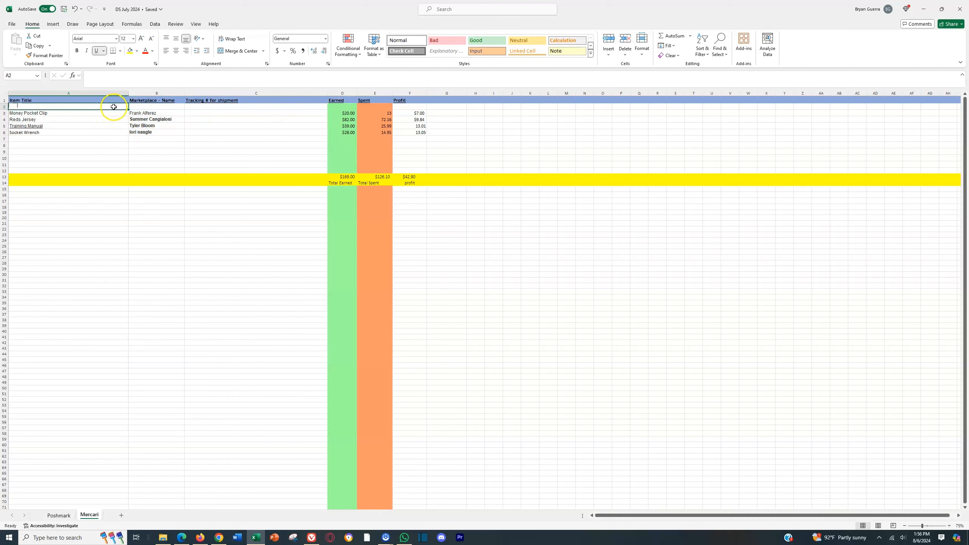
pyautogui.click(135, 106)
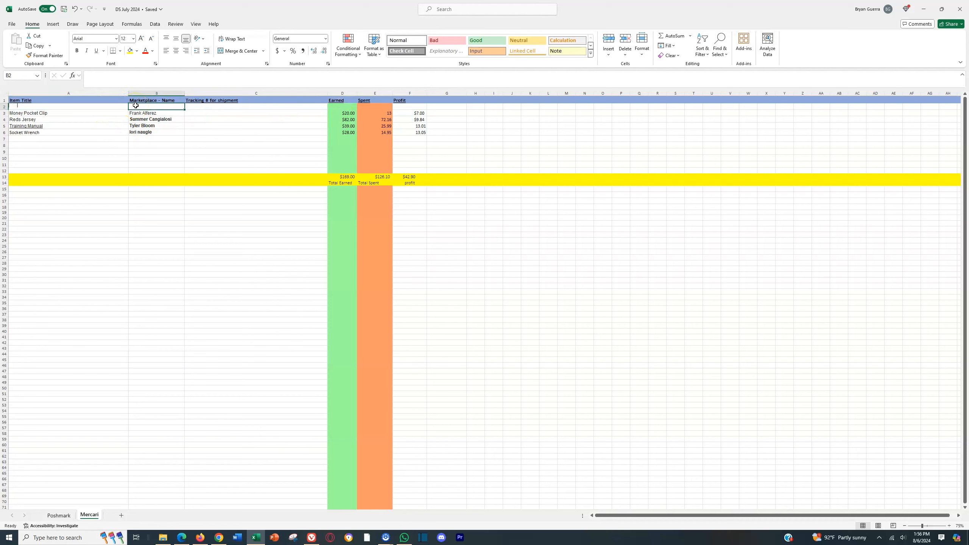
pyautogui.click(116, 107)
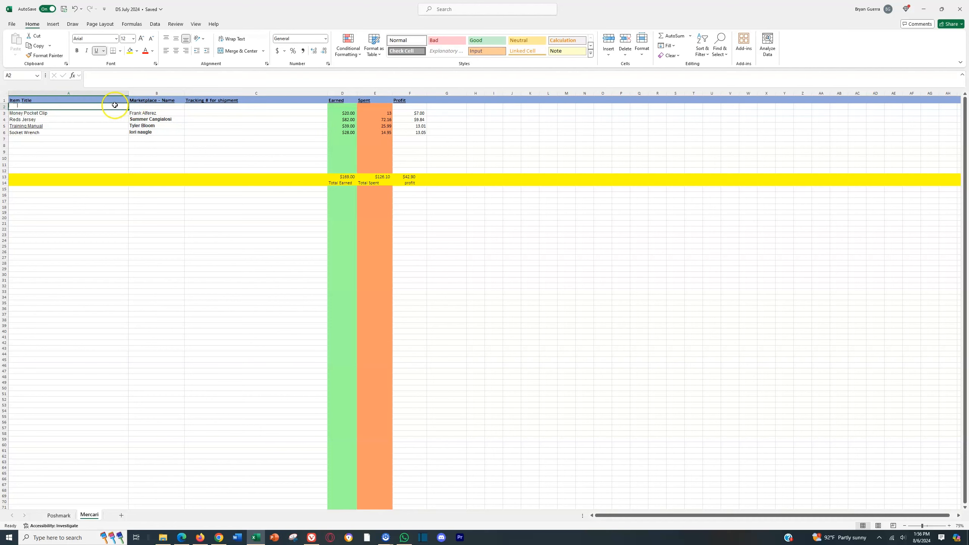
pyautogui.click(273, 107)
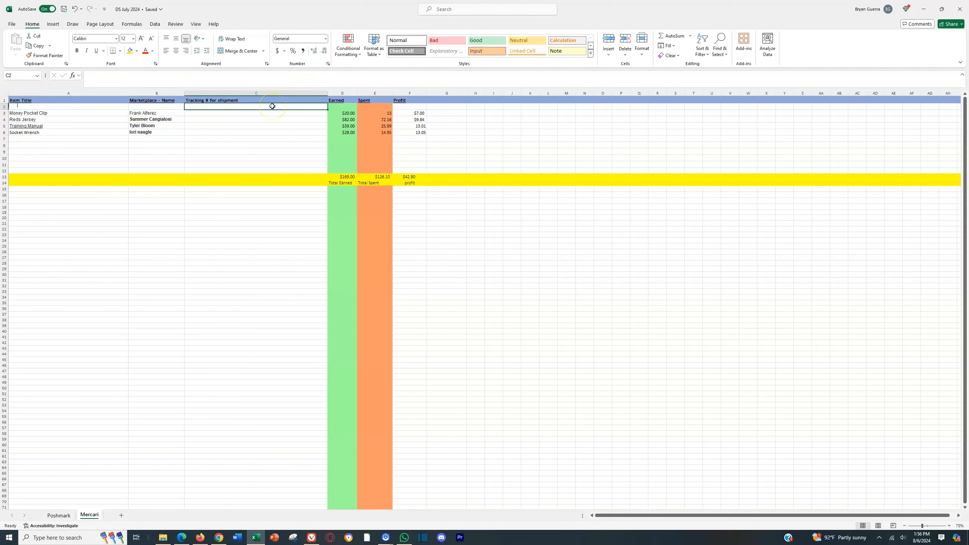
# Enter 55 as the Earned amount in D2 and 45 as the Spent amount in E2.
pyautogui.click(338, 108)
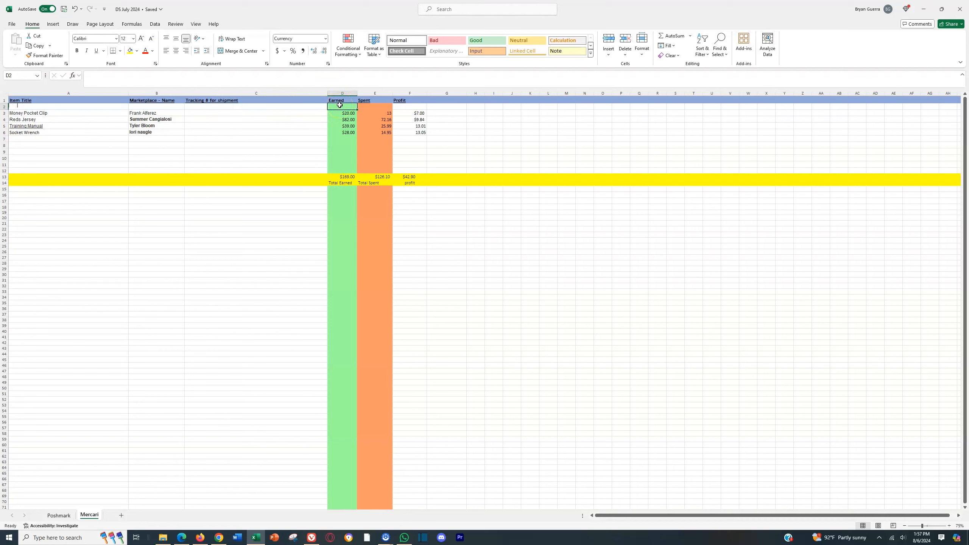
pyautogui.write('55')
pyautogui.click(321, 125)
pyautogui.click(367, 108)
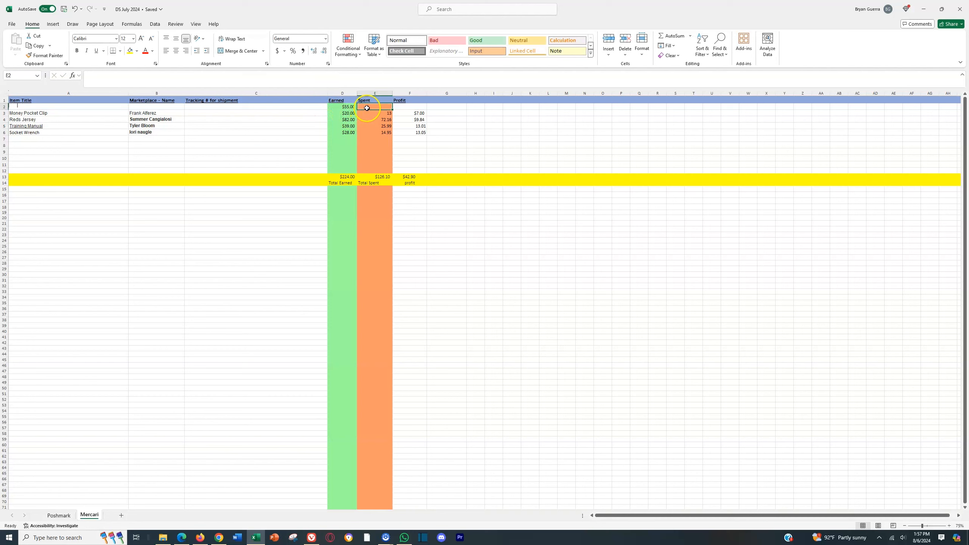
pyautogui.write('45')
# Calculate the row 2 profit in F2 with the formula =D2-E2.
pyautogui.click(409, 106)
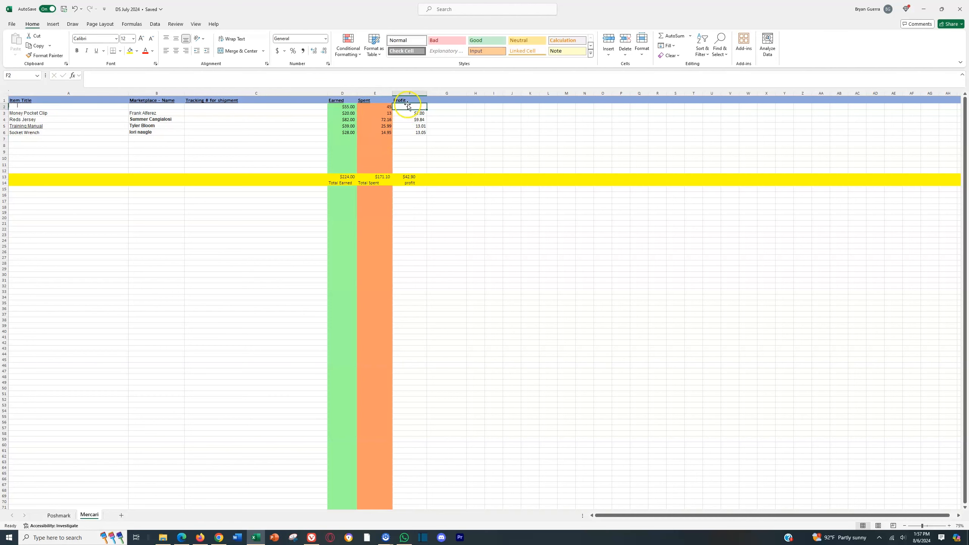
pyautogui.write('=')
pyautogui.click(346, 106)
pyautogui.write('-')
pyautogui.click(368, 107)
pyautogui.press('Return')
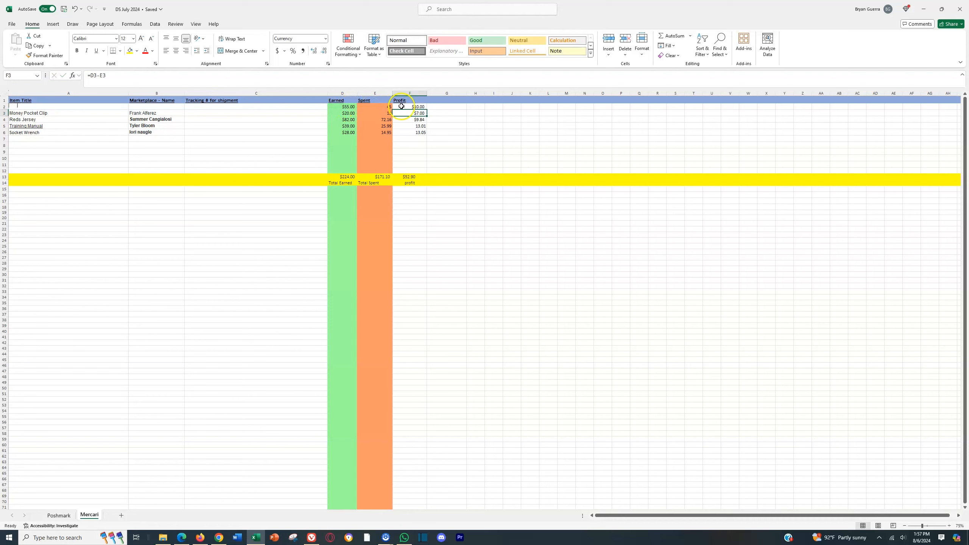
pyautogui.click(346, 139)
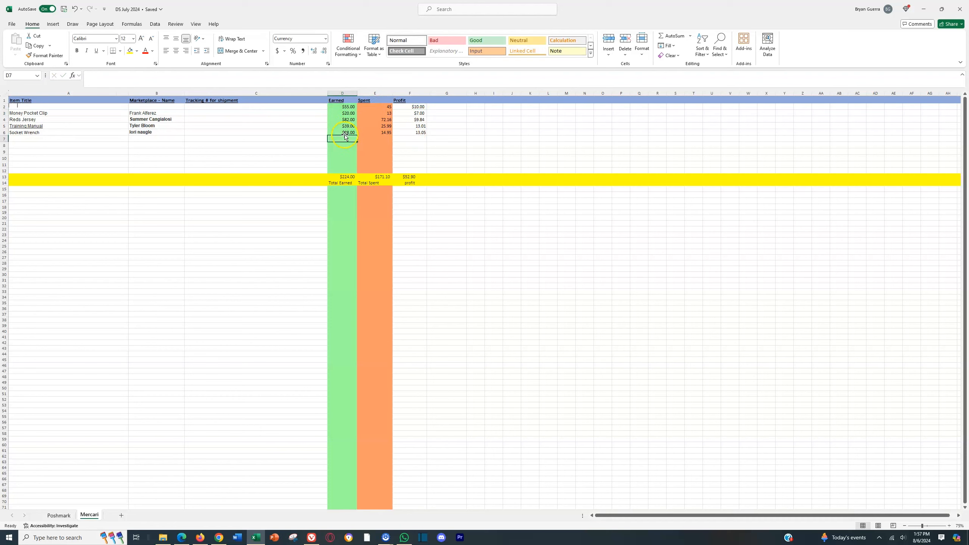
# Enter 56 as the Earned amount in D7 and 27 as the Spent amount in E7.
pyautogui.write('56')
pyautogui.click(360, 138)
pyautogui.write('27')
pyautogui.press('Return')
pyautogui.press('Return')
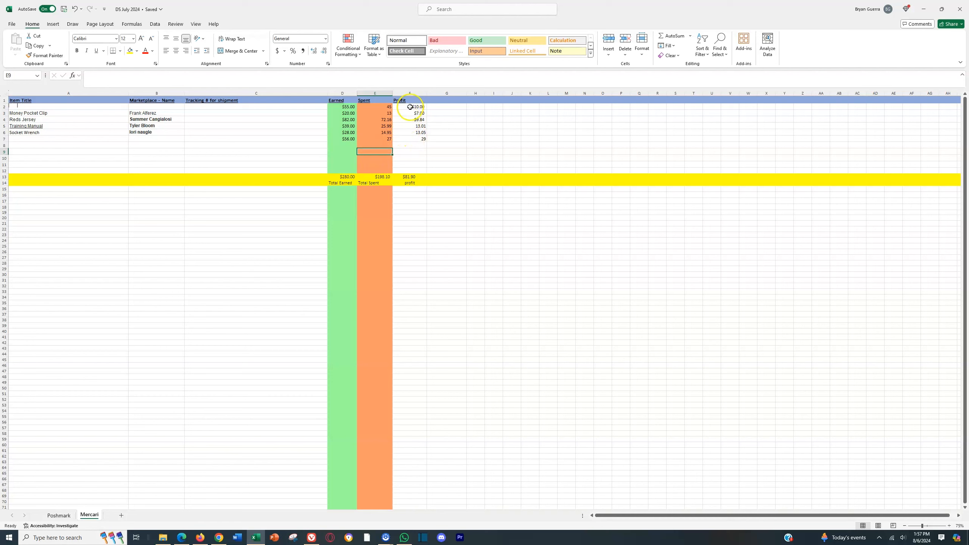
# Clear the Earned, Spent and Profit cells in D3:F7.
pyautogui.moveTo(347, 113); pyautogui.dragTo(428, 140)
pyautogui.press('Delete')
pyautogui.click(398, 151)
# Enter 54 as the Earned amount in D3 and 27 as the Spent amount in E3.
pyautogui.click(352, 112)
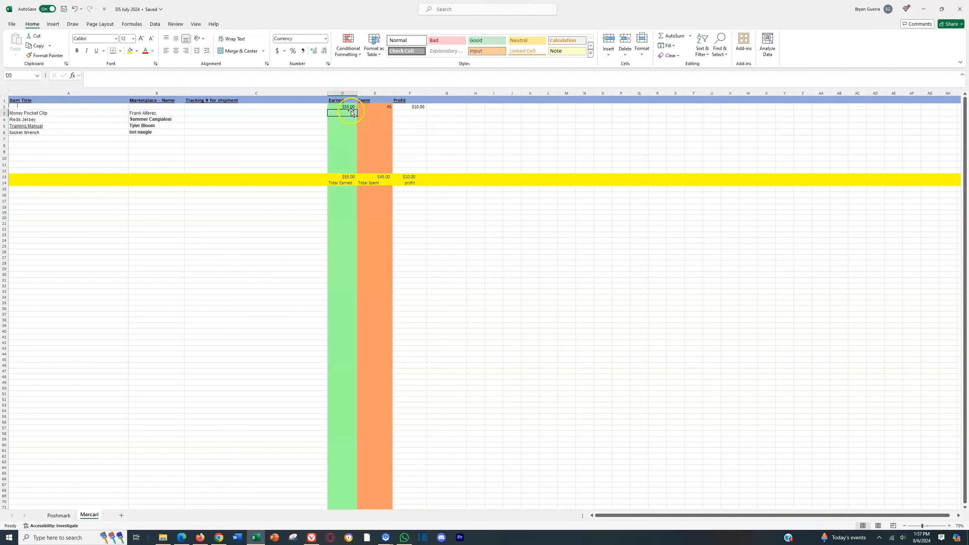
pyautogui.write('54')
pyautogui.click(366, 112)
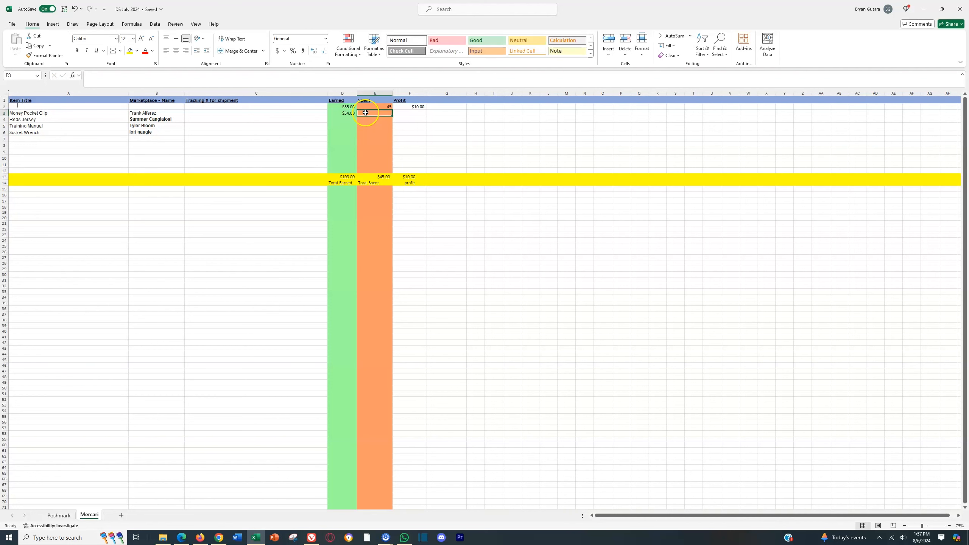
pyautogui.write('27')
pyautogui.click(370, 132)
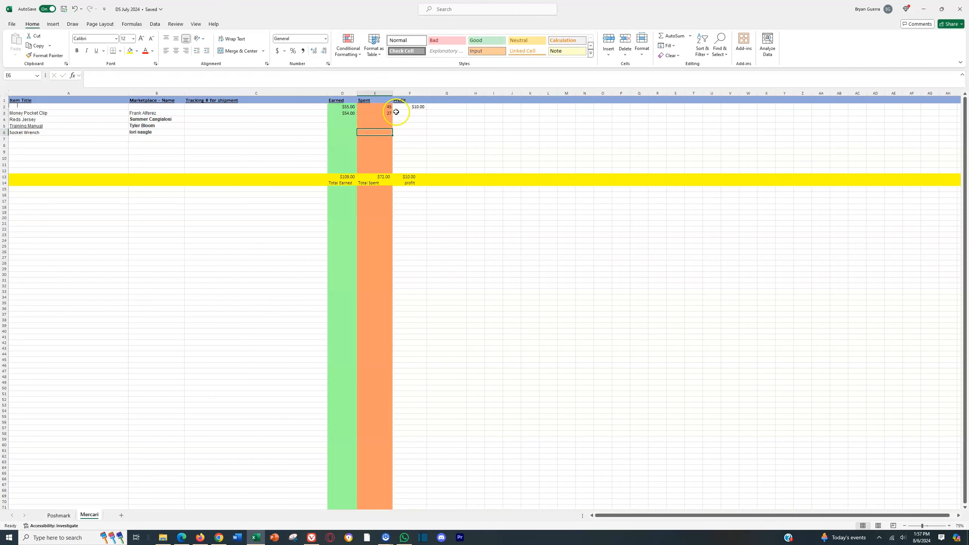
# Calculate the Money Pocket Clip profit in F3 with the formula =D3-E3.
pyautogui.click(396, 112)
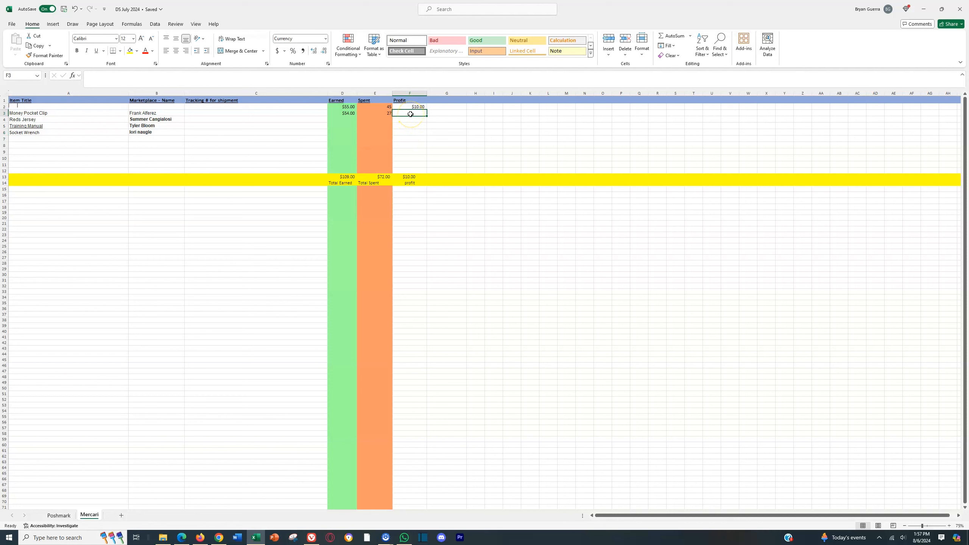
pyautogui.write('=')
pyautogui.click(351, 113)
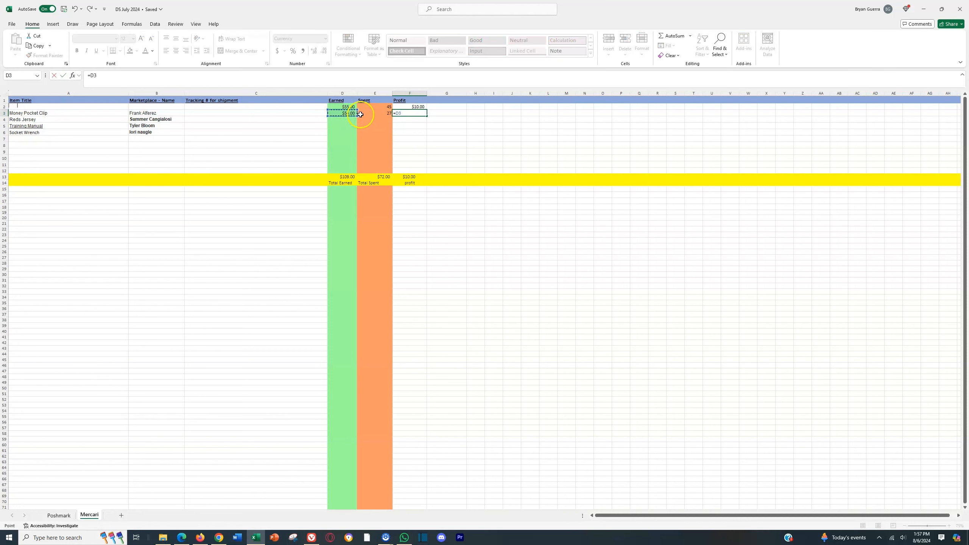
pyautogui.write('-')
pyautogui.click(376, 115)
pyautogui.press('Return')
# Enter 76 as the Earned amount in D4 and 56 as the Spent amount in E4.
pyautogui.click(343, 120)
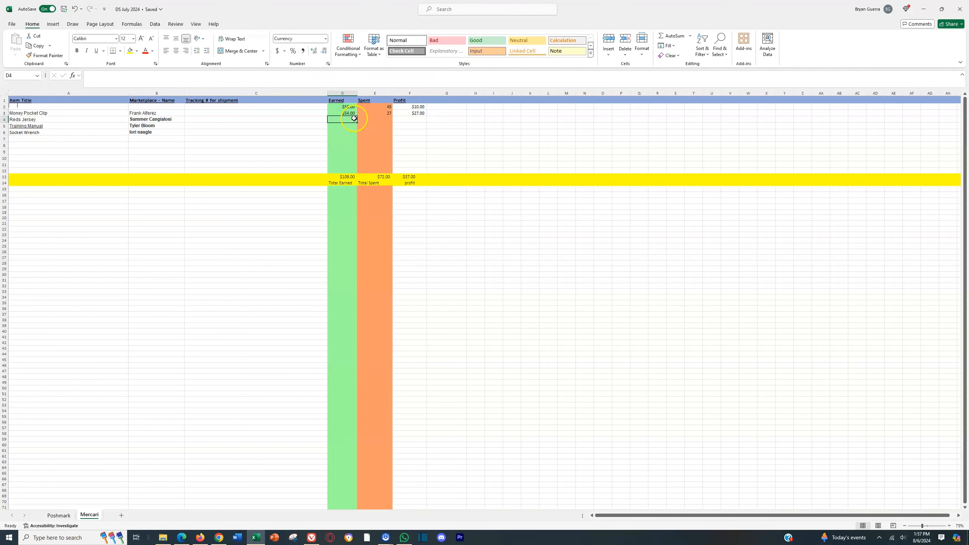
pyautogui.write('76')
pyautogui.click(390, 120)
pyautogui.write('56')
# Calculate the Reds Jersey profit in F4 with the formula =D4-E4.
pyautogui.click(404, 119)
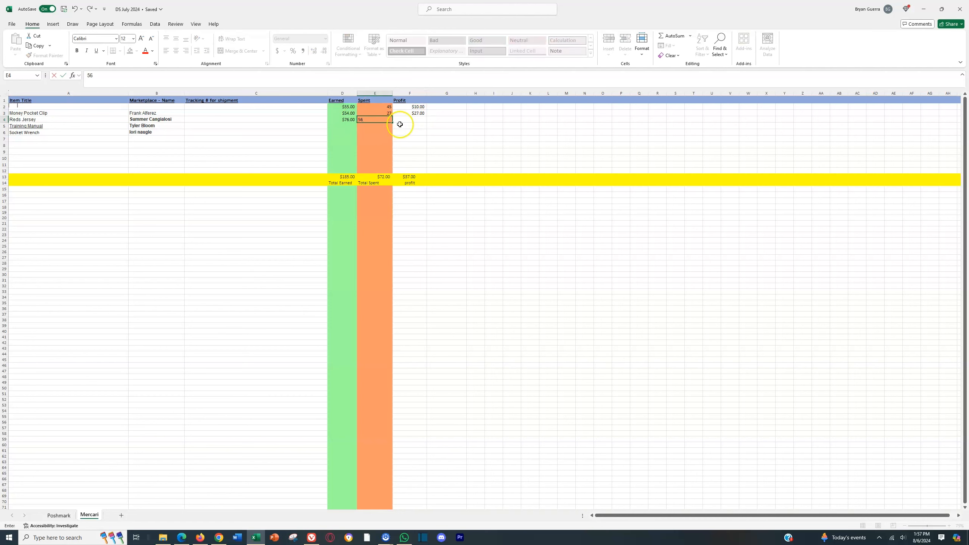
pyautogui.write('=')
pyautogui.click(344, 119)
pyautogui.write('-')
pyautogui.click(379, 122)
pyautogui.press('Return')
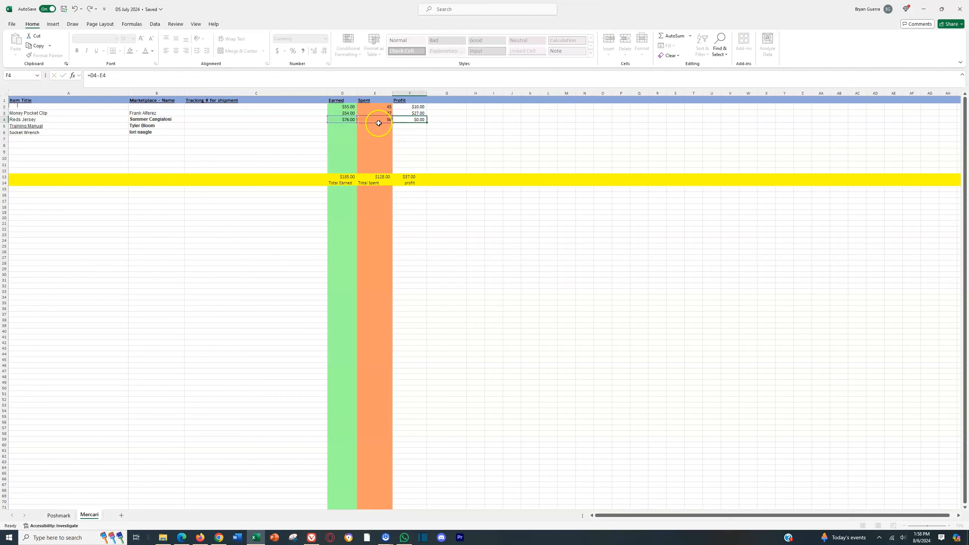
pyautogui.write('=')
pyautogui.press('Escape')
# Enter 34 as the Earned amount in D5 and 30 as the Spent amount in E5.
pyautogui.click(345, 126)
pyautogui.write('34')
pyautogui.click(377, 127)
pyautogui.write('30')
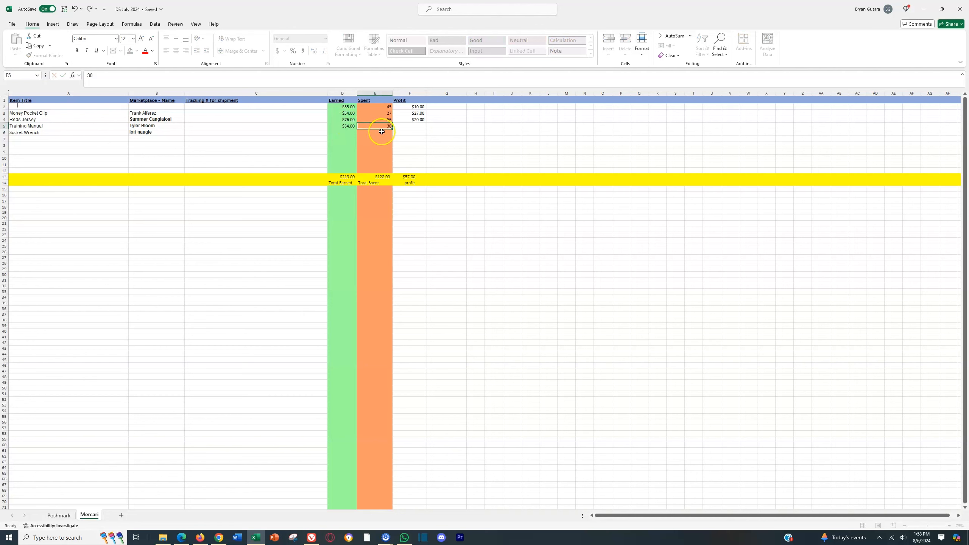
# Calculate the Training Manual profit in F5 with the formula =D5-E5.
pyautogui.click(400, 126)
pyautogui.write('=')
pyautogui.click(345, 126)
pyautogui.write('-')
pyautogui.click(367, 126)
pyautogui.press('Return')
# Enter 87 as the Earned amount in D6 and 55 as the Spent amount in E6 for the Socket Wrench.
pyautogui.click(354, 132)
pyautogui.write('87')
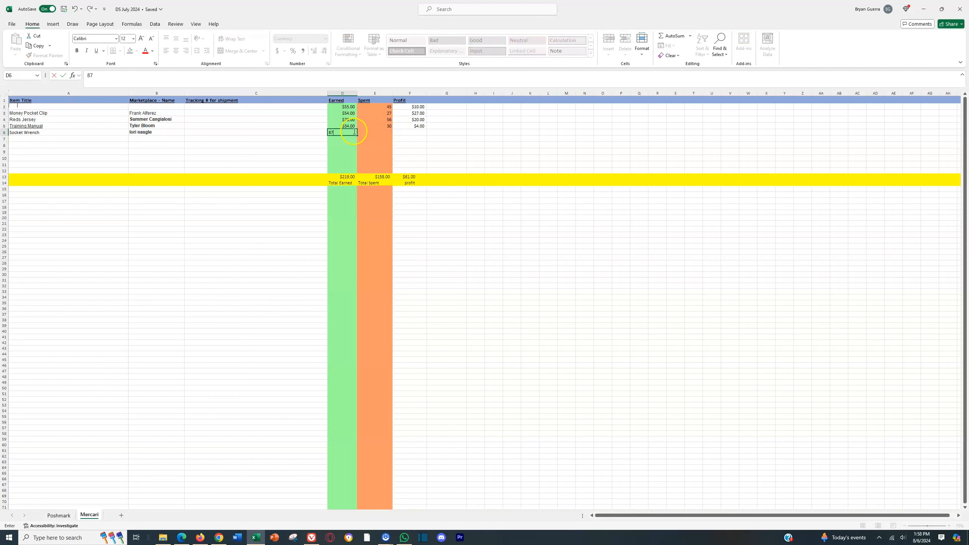
pyautogui.click(386, 132)
pyautogui.write('55')
pyautogui.press('Tab')
pyautogui.click(388, 146)
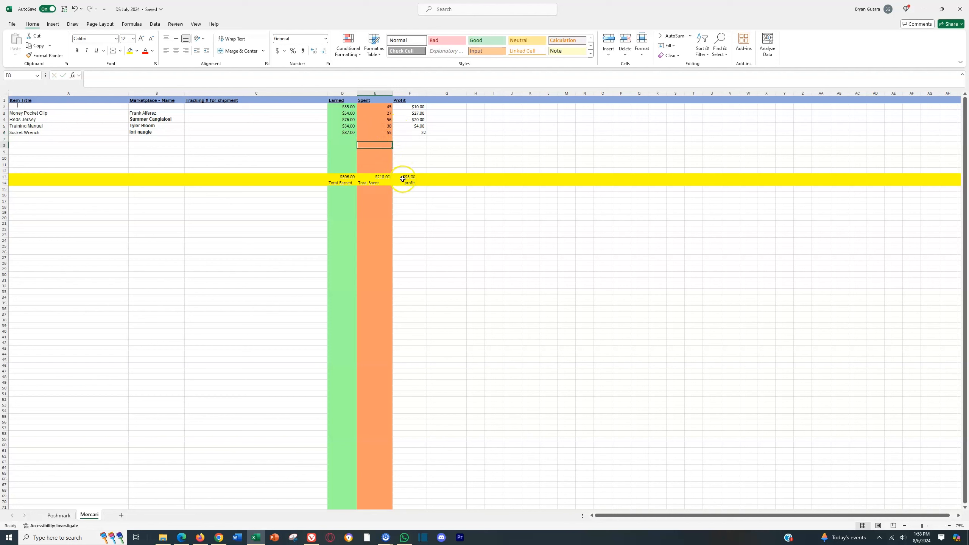
# Clear the total profit in F13 and recreate it with AutoSum over the Profit column range F2:F13.
pyautogui.moveTo(409, 107); pyautogui.dragTo(405, 173)
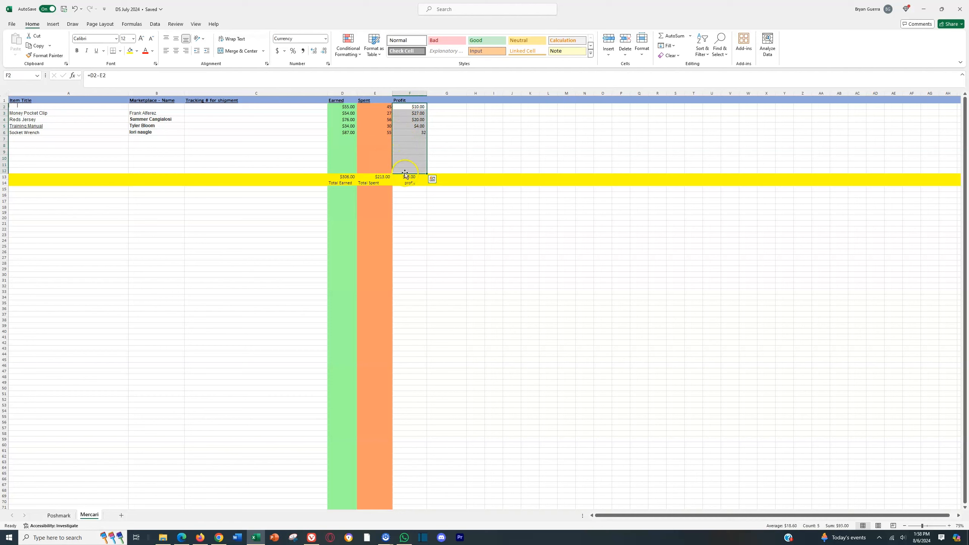
pyautogui.click(406, 178)
pyautogui.press('Delete')
pyautogui.click(406, 165)
pyautogui.moveTo(409, 107); pyautogui.dragTo(410, 177)
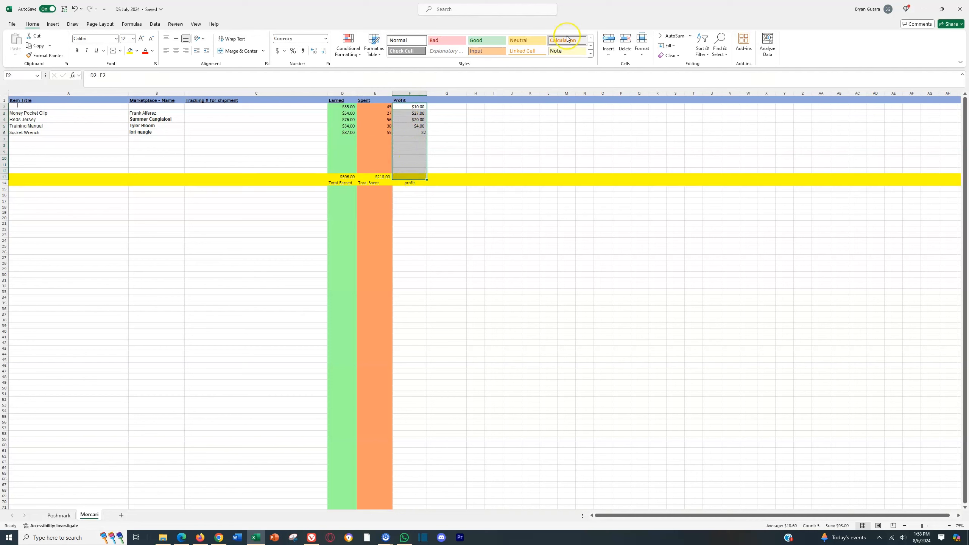
pyautogui.click(670, 36)
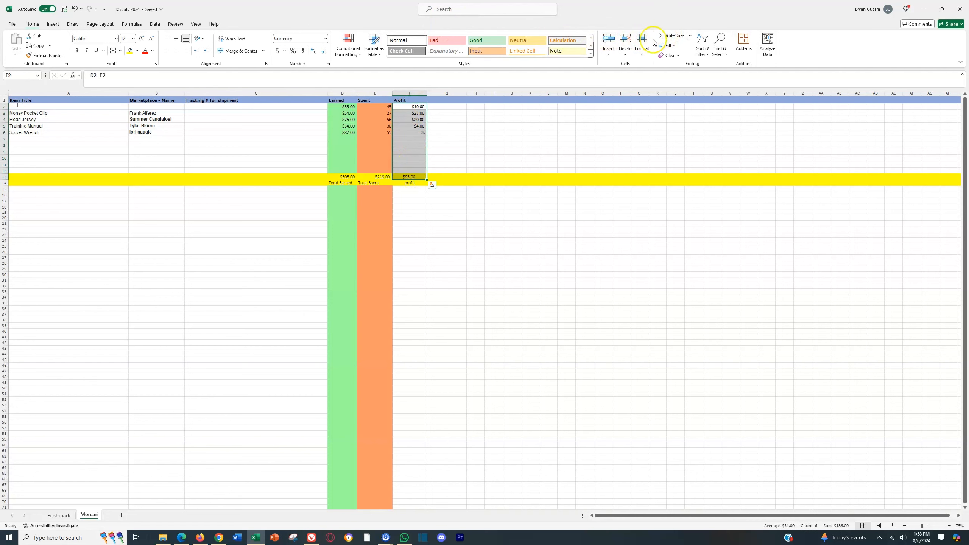
pyautogui.click(494, 106)
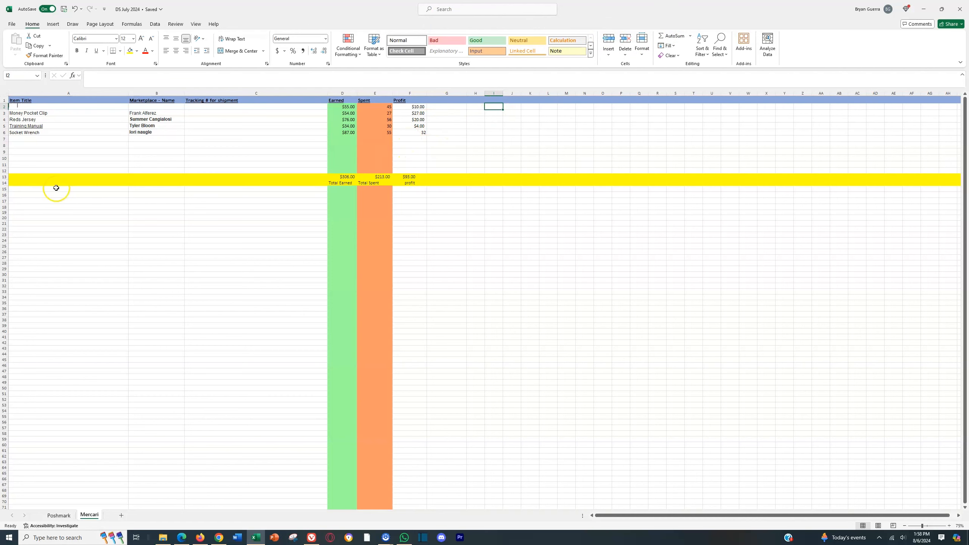
# Insert 43 blank rows at row 9, above the yellow totals rows.
pyautogui.click(5, 152)
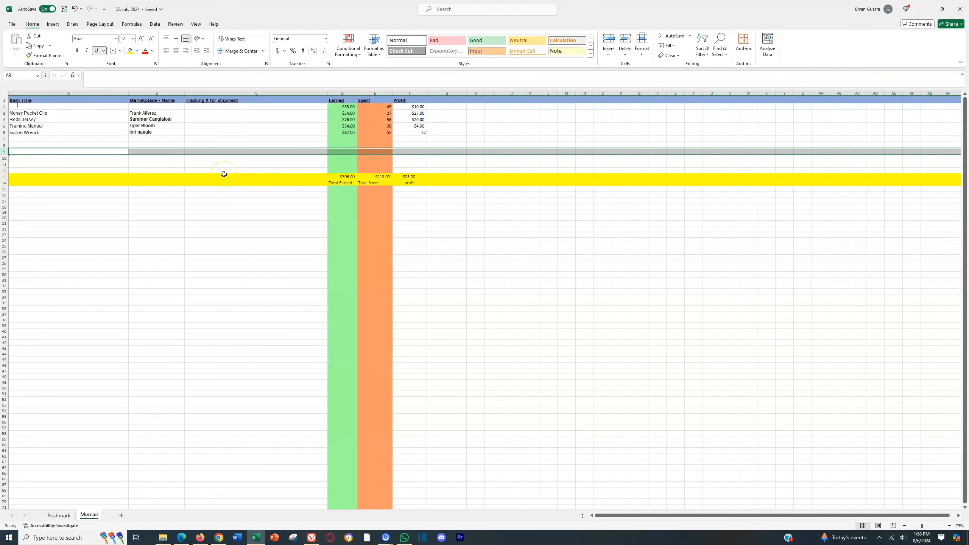
pyautogui.hotkey('ctrl', 'shift', '+')
pyautogui.hotkey('ctrl', 'shift', '+')
pyautogui.hotkey('ctrl', 'shift', '+')
pyautogui.hotkey('ctrl', 'shift', '+')
pyautogui.hotkey('ctrl', 'shift', '+')
pyautogui.hotkey('ctrl', 'shift', '+')
pyautogui.hotkey('ctrl', 'shift', '+')
pyautogui.hotkey('ctrl', 'shift', '+')
pyautogui.hotkey('ctrl', 'shift', '+')
pyautogui.hotkey('ctrl', 'shift', '+')
pyautogui.hotkey('ctrl', 'shift', '+')
pyautogui.hotkey('ctrl', 'shift', '+')
pyautogui.hotkey('ctrl', 'shift', '+')
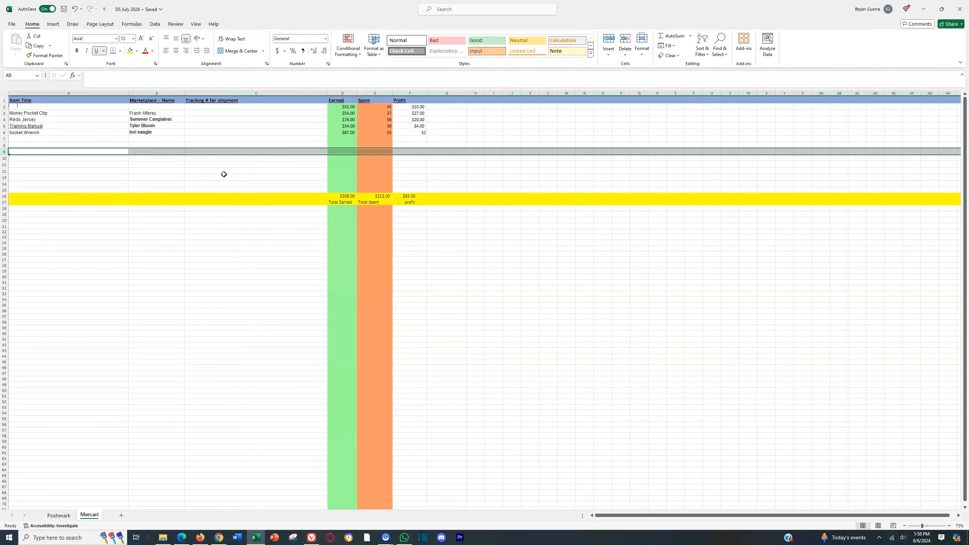
pyautogui.hotkey('ctrl', 'shift', '+')
pyautogui.hotkey('ctrl', 'shift', '+')
pyautogui.hotkey('ctrl', 'shift', '+')
pyautogui.hotkey('ctrl', 'shift', '+')
pyautogui.hotkey('ctrl', 'shift', '+')
pyautogui.hotkey('ctrl', 'shift', '+')
pyautogui.hotkey('ctrl', 'shift', '+')
pyautogui.hotkey('ctrl', 'shift', '+')
pyautogui.hotkey('ctrl', 'shift', '+')
pyautogui.hotkey('ctrl', 'shift', '+')
pyautogui.hotkey('ctrl', 'shift', '+')
pyautogui.hotkey('ctrl', 'shift', '+')
pyautogui.hotkey('ctrl', 'shift', '+')
pyautogui.hotkey('ctrl', 'shift', '+')
pyautogui.hotkey('ctrl', 'shift', '+')
pyautogui.hotkey('ctrl', 'shift', '+')
pyautogui.hotkey('ctrl', 'shift', '+')
pyautogui.hotkey('ctrl', 'shift', '+')
pyautogui.hotkey('ctrl', 'shift', '+')
pyautogui.hotkey('ctrl', 'shift', '+')
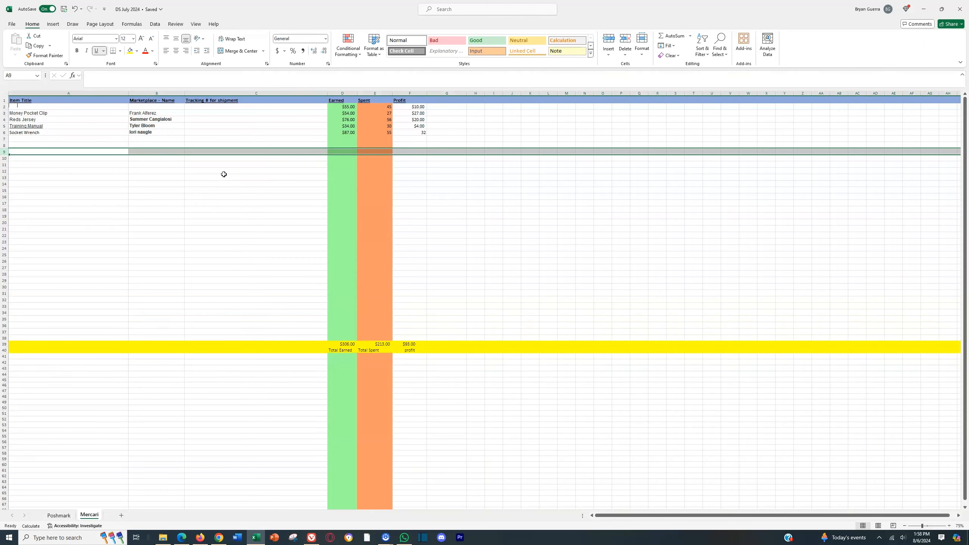
pyautogui.hotkey('ctrl', 'shift', '+')
pyautogui.hotkey('ctrl', 'shift', '+')
pyautogui.hotkey('ctrl', 'shift', '+')
pyautogui.hotkey('ctrl', 'shift', '+')
pyautogui.hotkey('ctrl', 'shift', '+')
pyautogui.click(225, 174)
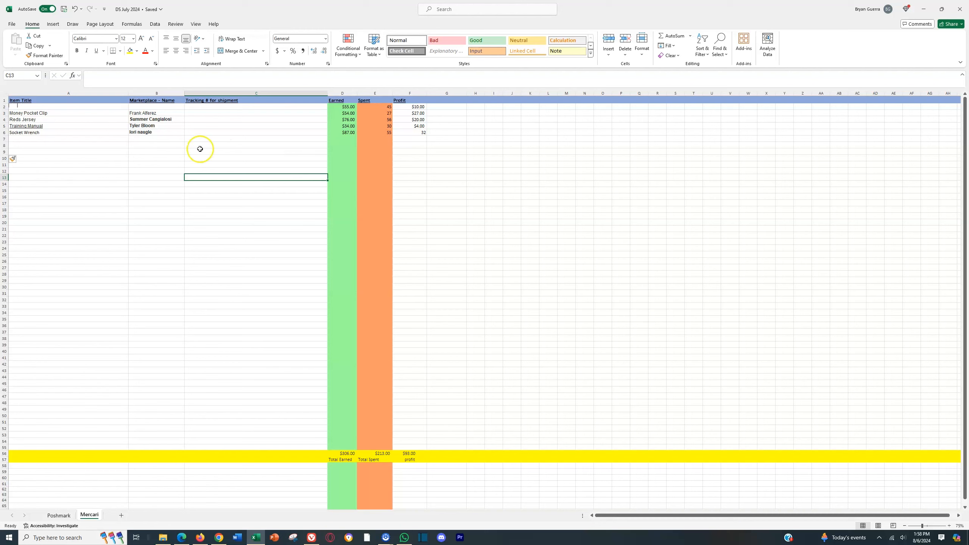
# Examine the Item Title entries from Money Pocket Clip to Socket Wrench and the empty cells below them.
pyautogui.click(57, 150)
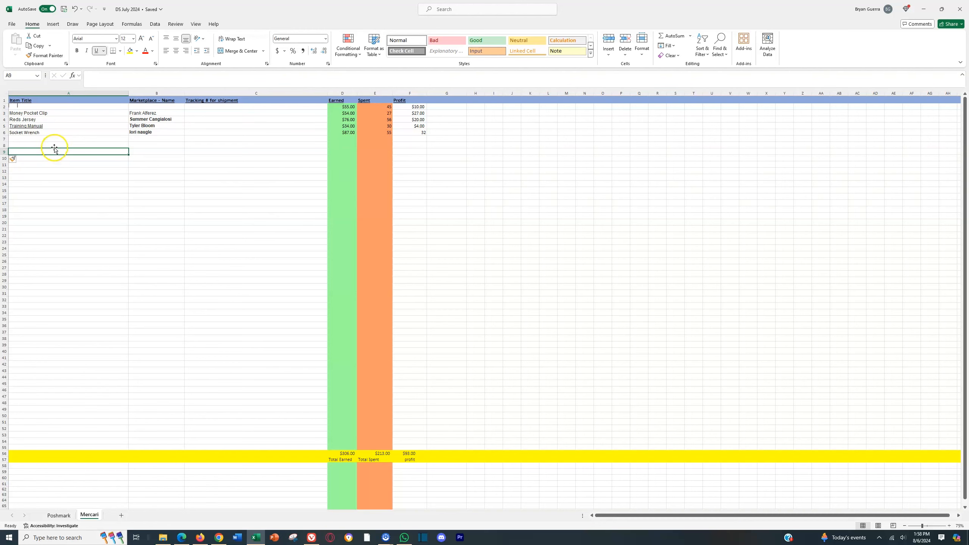
pyautogui.click(47, 112)
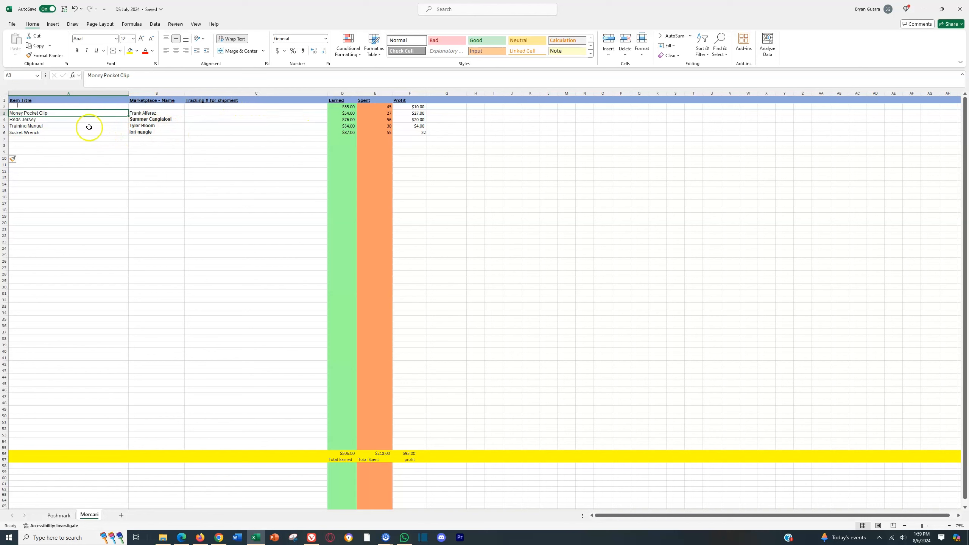
pyautogui.click(63, 143)
pyautogui.click(59, 112)
pyautogui.click(71, 157)
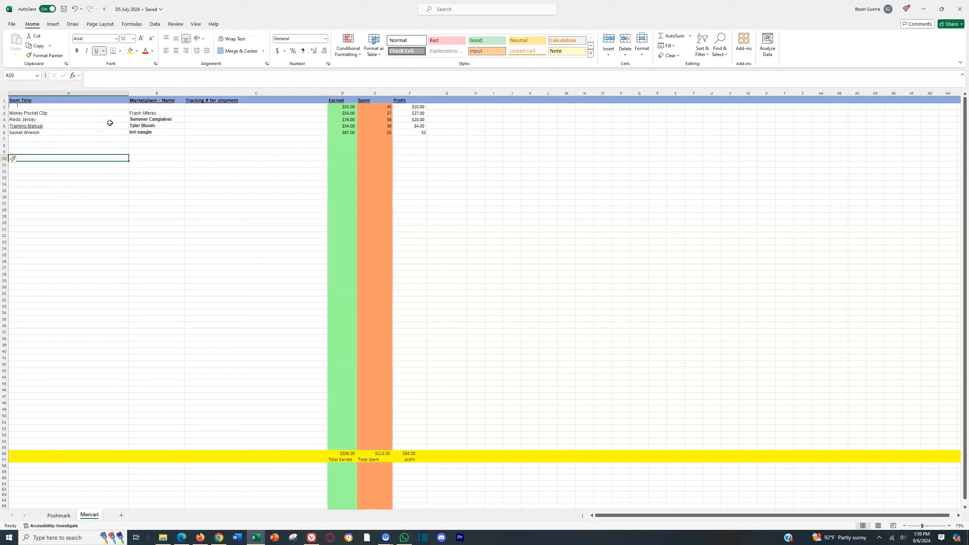
pyautogui.click(99, 114)
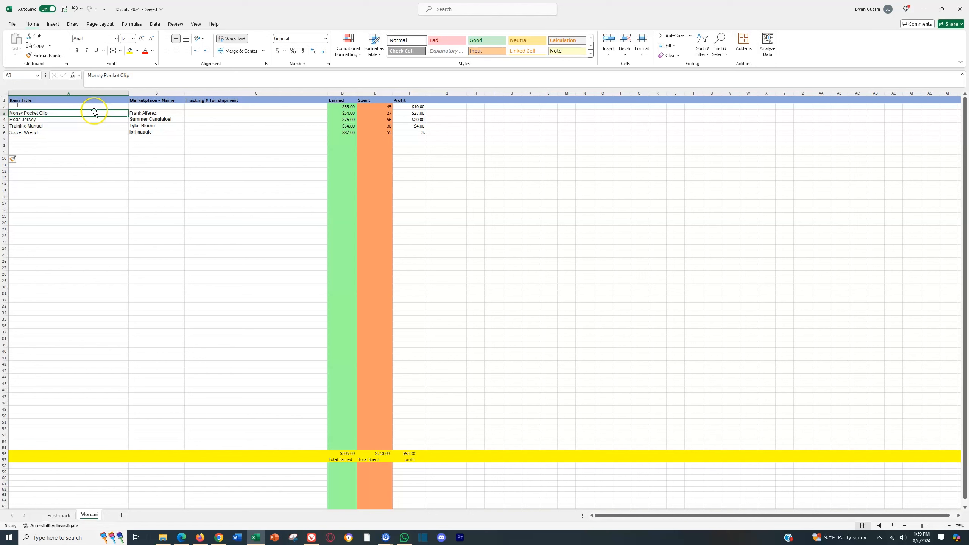
pyautogui.click(74, 139)
pyautogui.moveTo(61, 132); pyautogui.dragTo(59, 113)
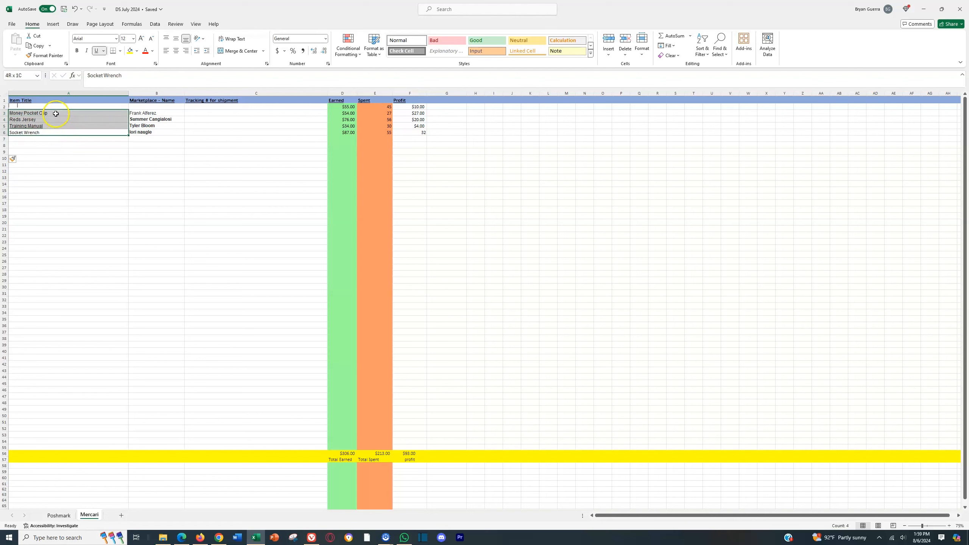
pyautogui.click(55, 151)
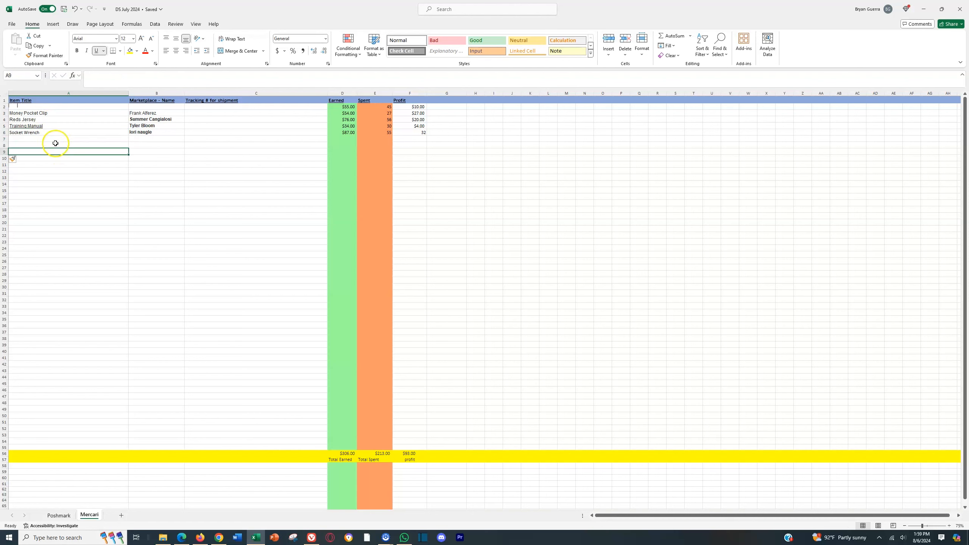
pyautogui.click(51, 112)
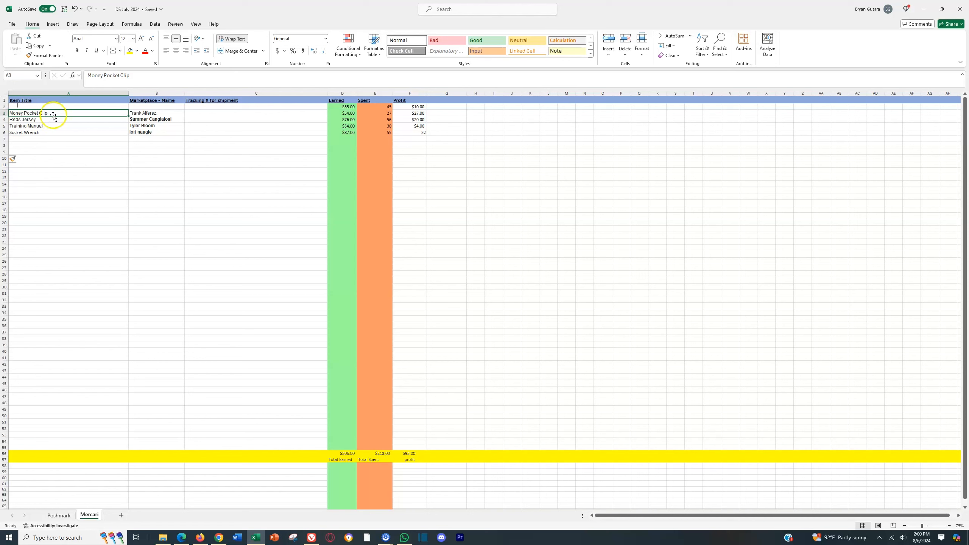
# Search the sheet for the Money Pocket Clip customer's name and check that row's tracking number cell.
pyautogui.click(149, 114)
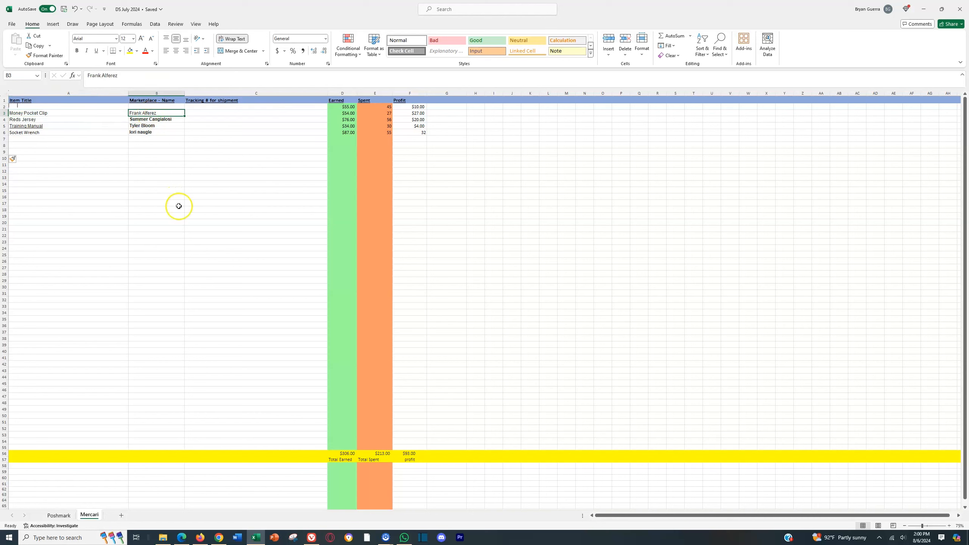
pyautogui.click(155, 176)
pyautogui.hotkey('ctrl', 'f')
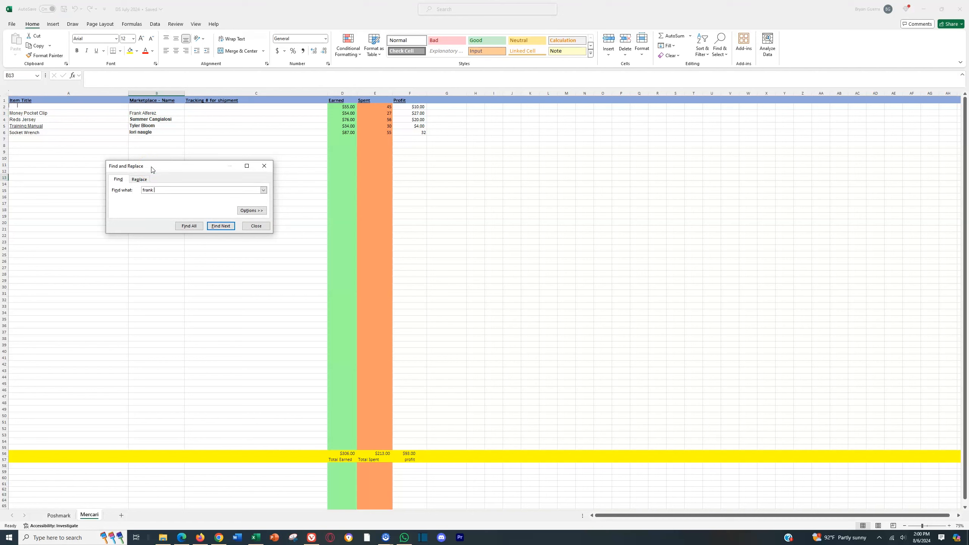
pyautogui.write('frank a')
pyautogui.press('Return')
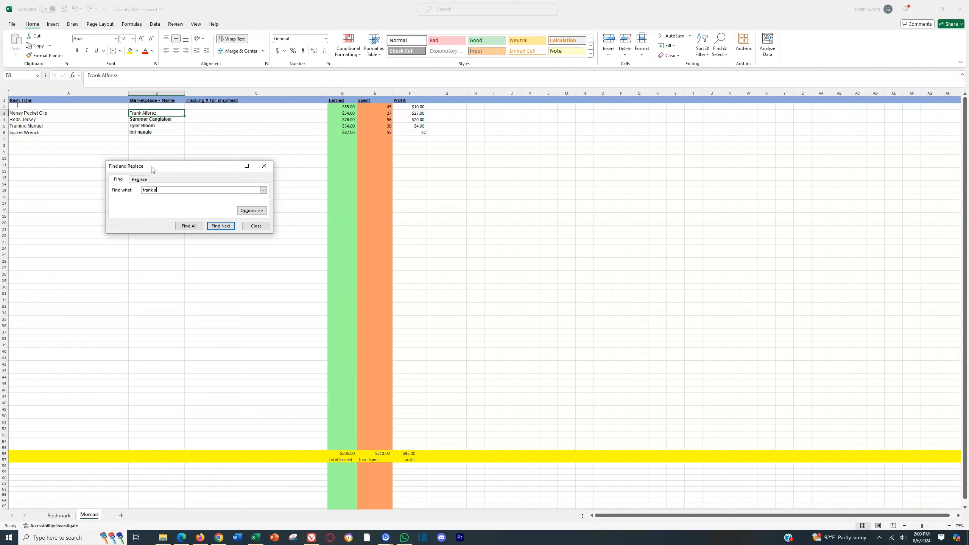
pyautogui.click(247, 228)
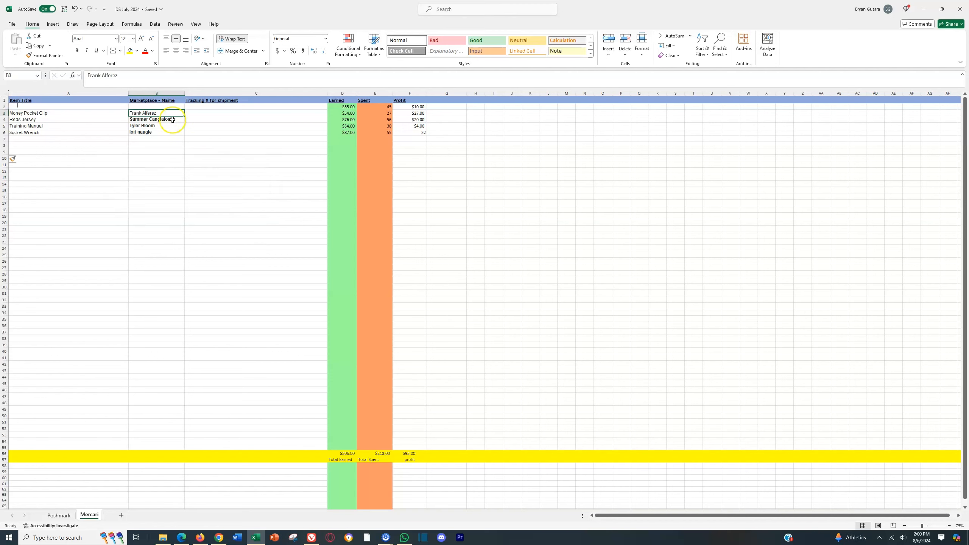
pyautogui.click(194, 114)
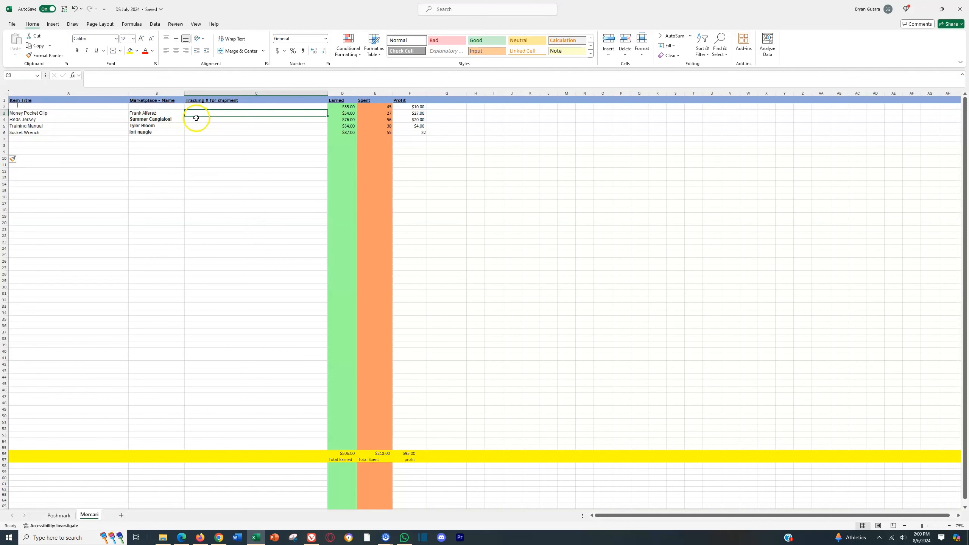
pyautogui.click(212, 158)
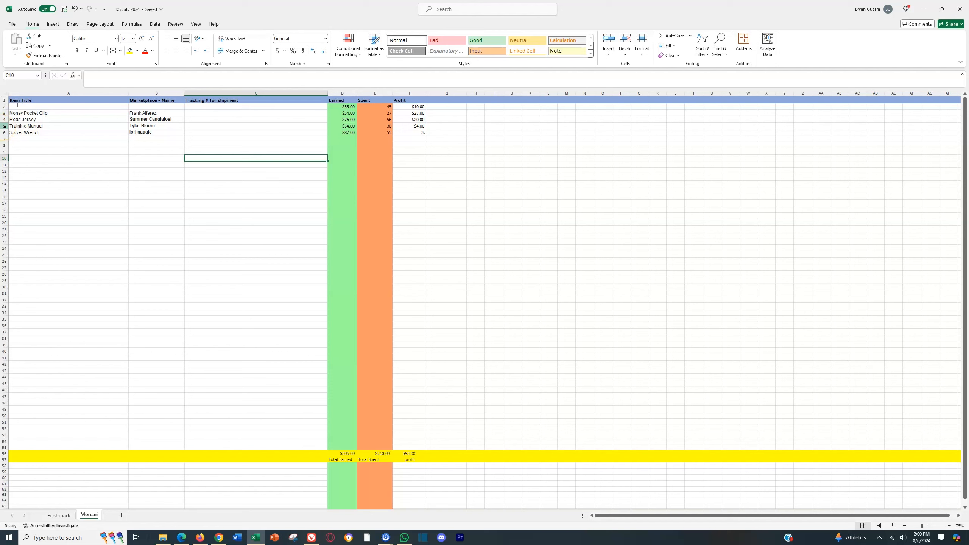
# Fill the entire Training Manual row with the standard light blue color.
pyautogui.click(5, 126)
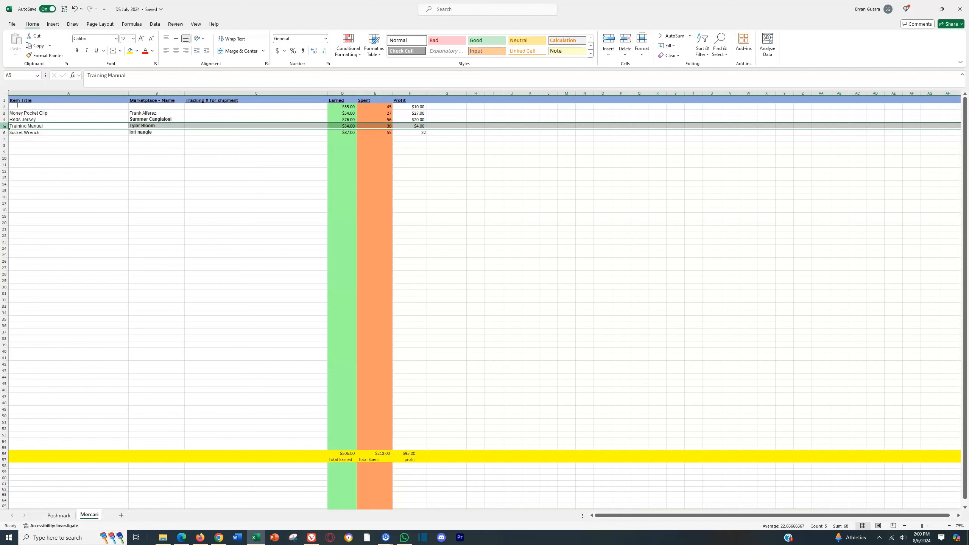
pyautogui.click(137, 51)
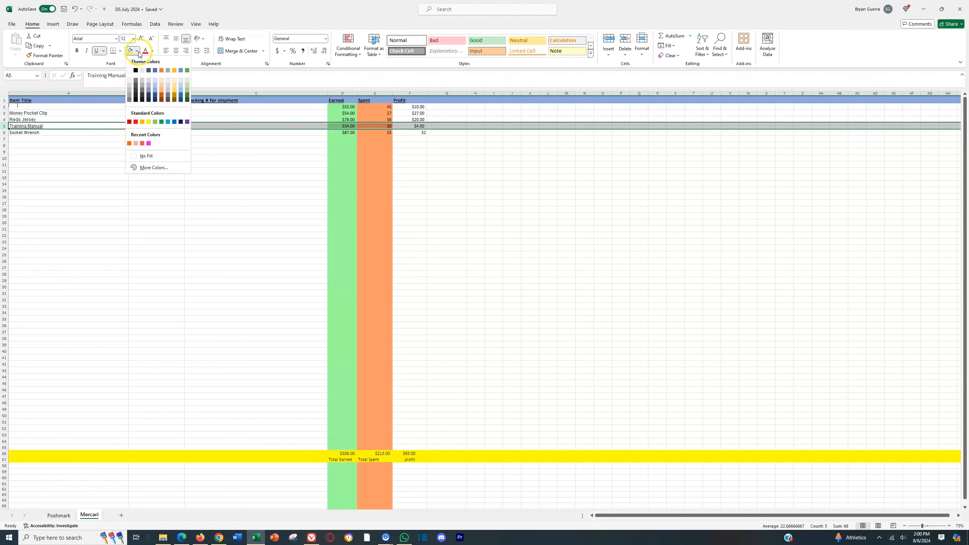
pyautogui.click(168, 121)
pyautogui.click(141, 157)
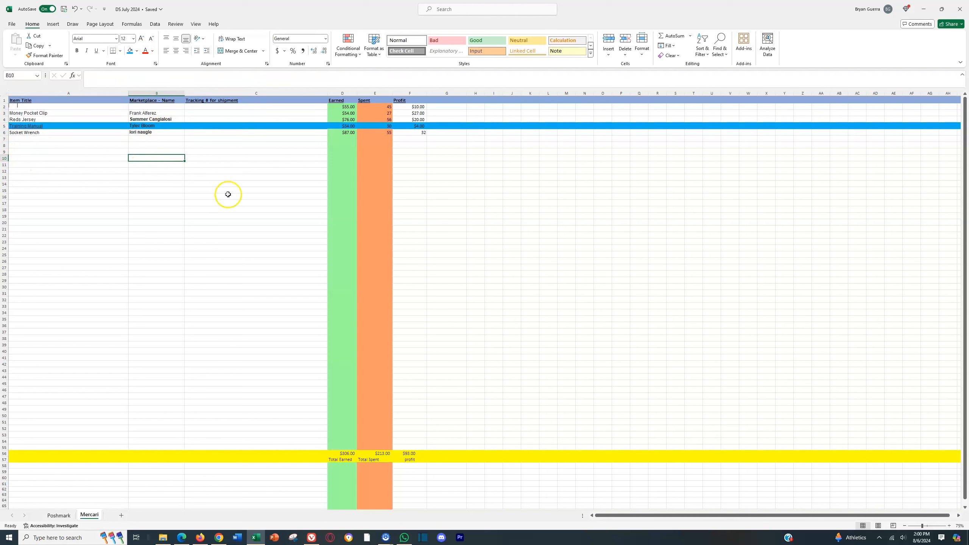
# Search the sheet for the Training Manual customer's name and check that row's tracking number cell.
pyautogui.click(267, 249)
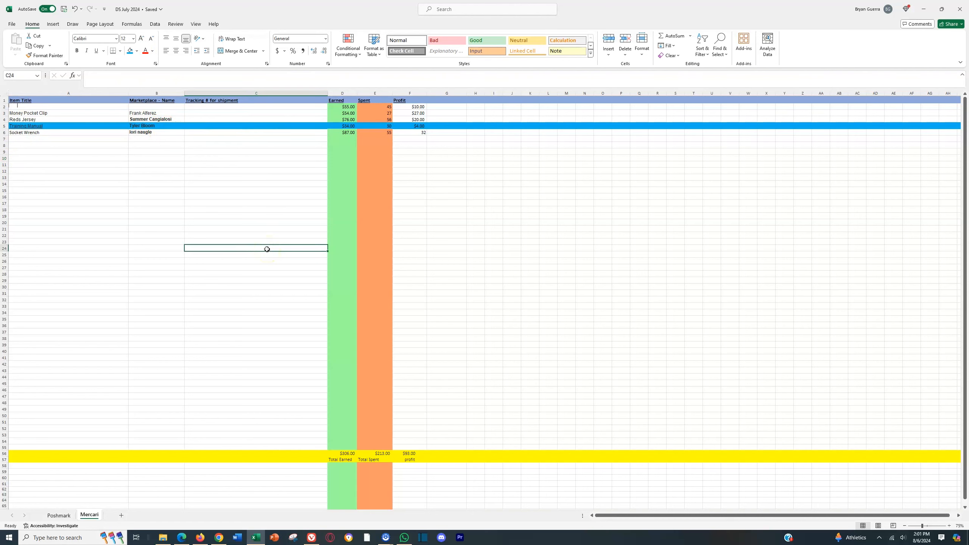
pyautogui.hotkey('ctrl', 'f')
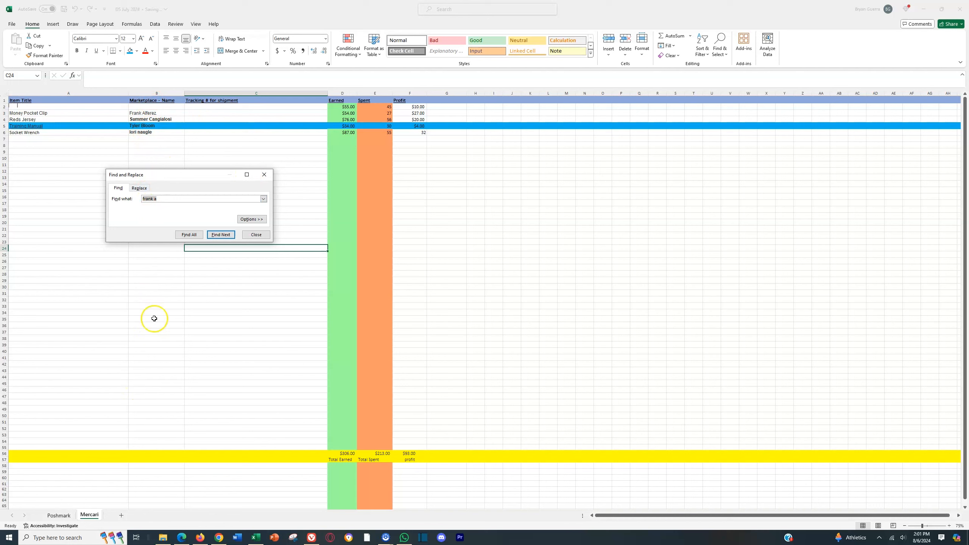
pyautogui.write('tyler b')
pyautogui.press('Return')
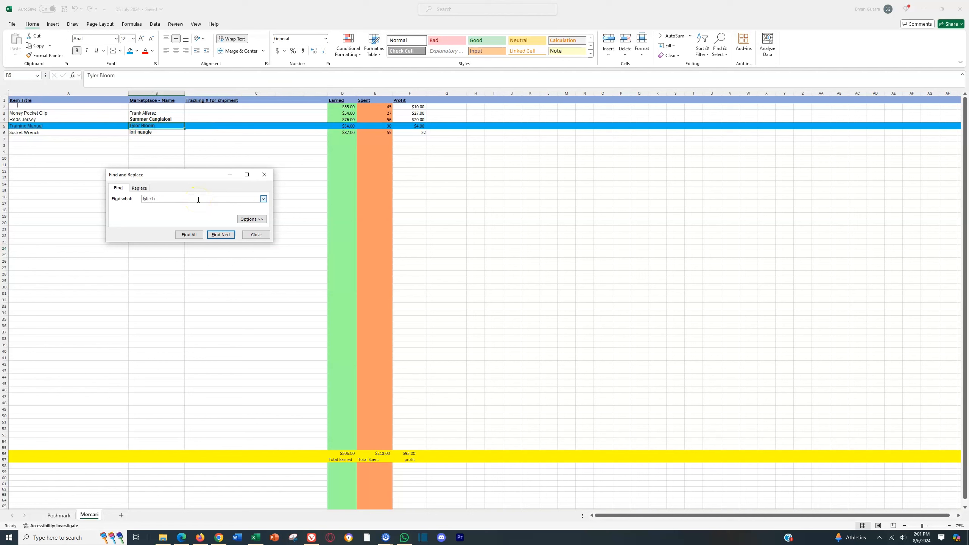
pyautogui.click(264, 175)
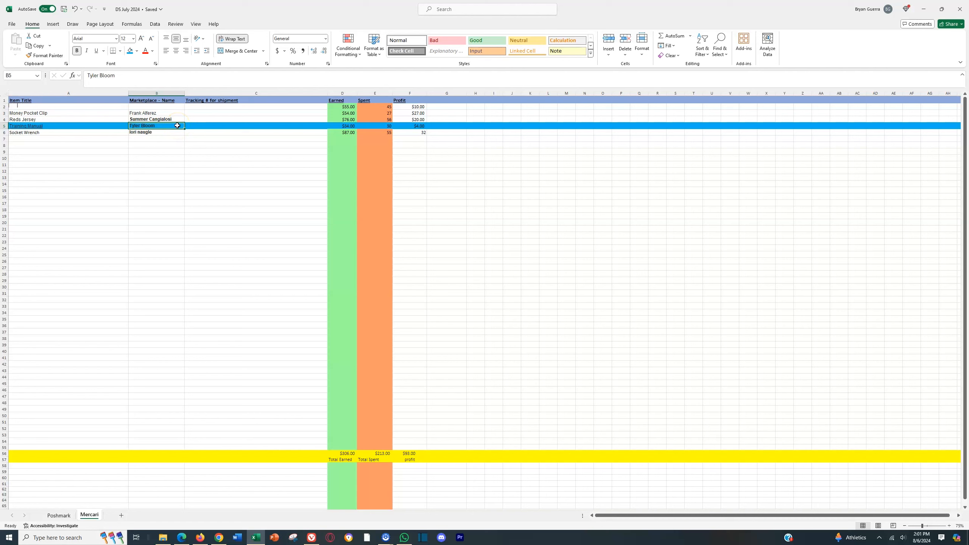
pyautogui.click(4, 124)
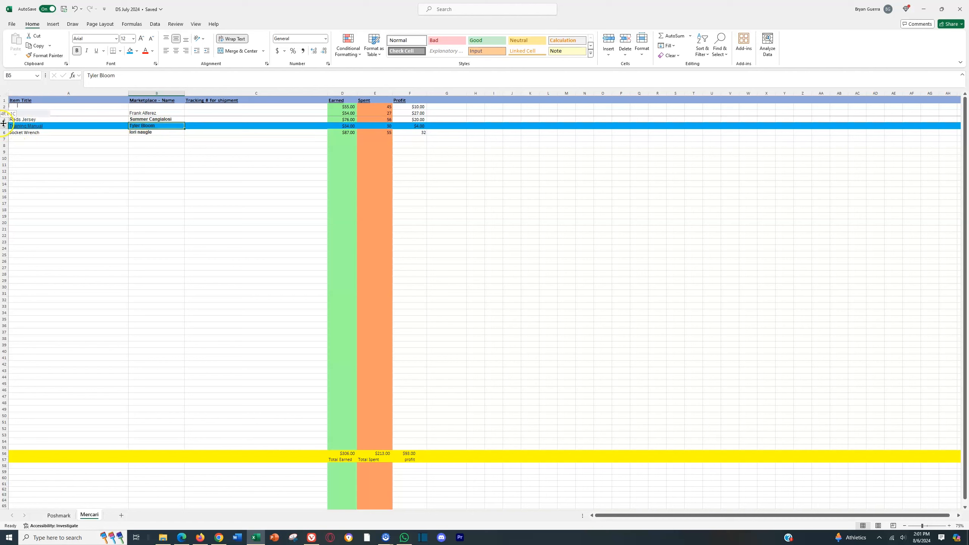
pyautogui.click(198, 123)
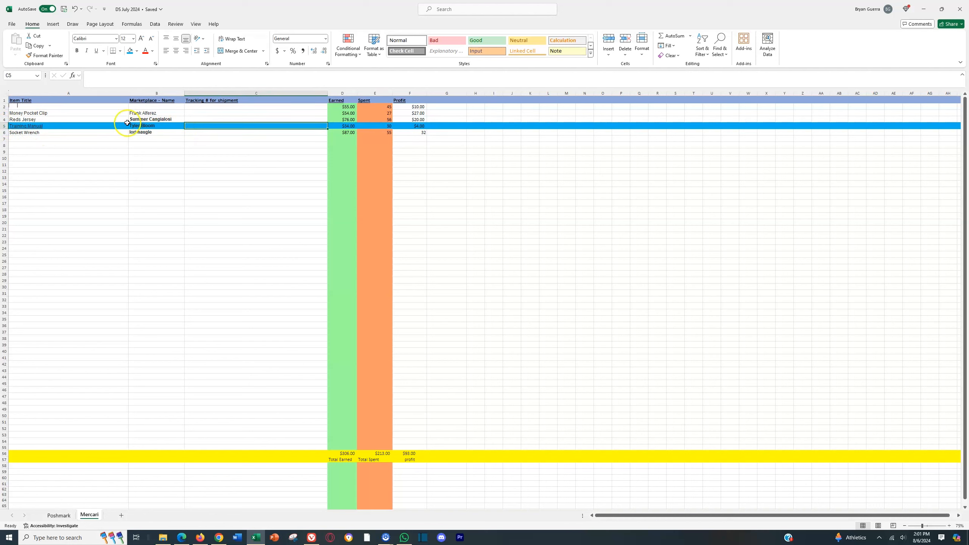
# Shrink the text of the whole blue Training Manual row to font size 1.
pyautogui.click(4, 126)
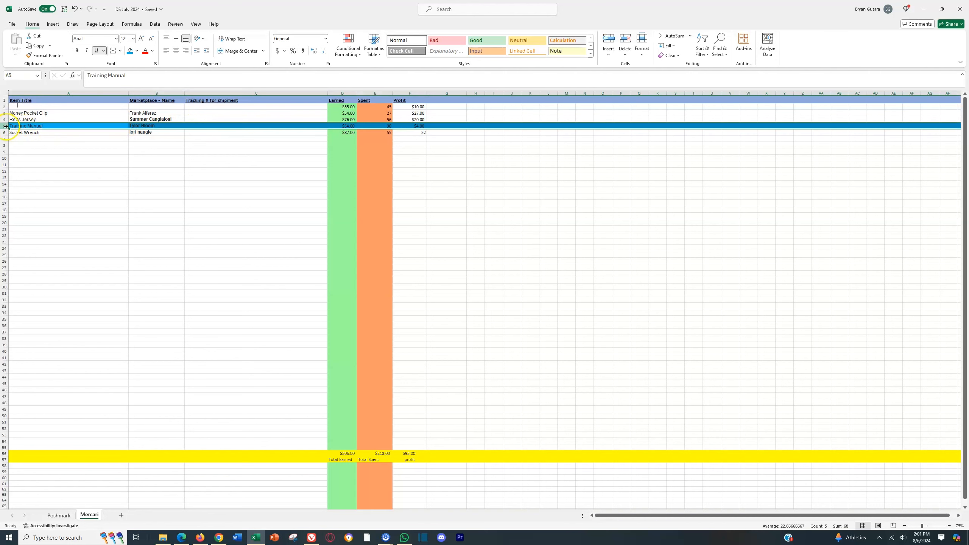
pyautogui.click(130, 38)
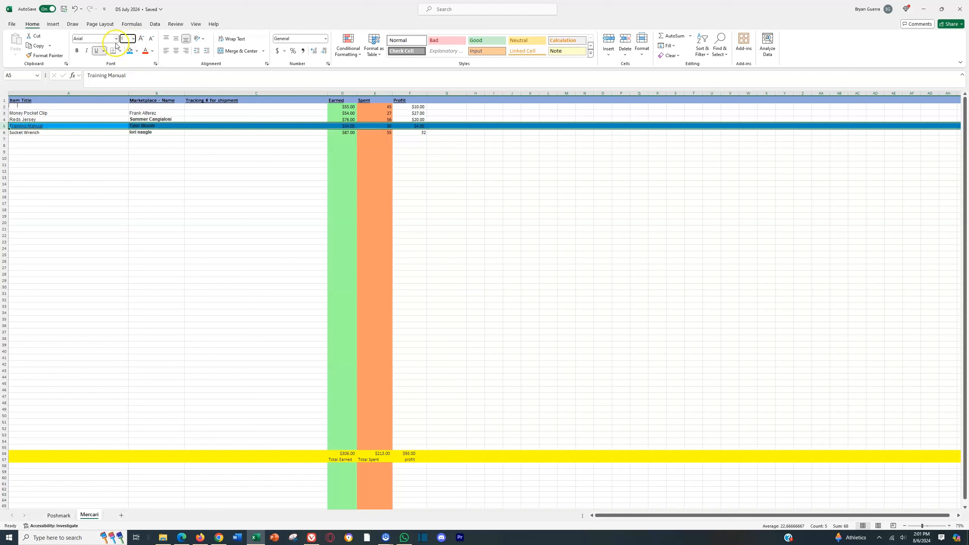
pyautogui.press('Return')
pyautogui.click(113, 158)
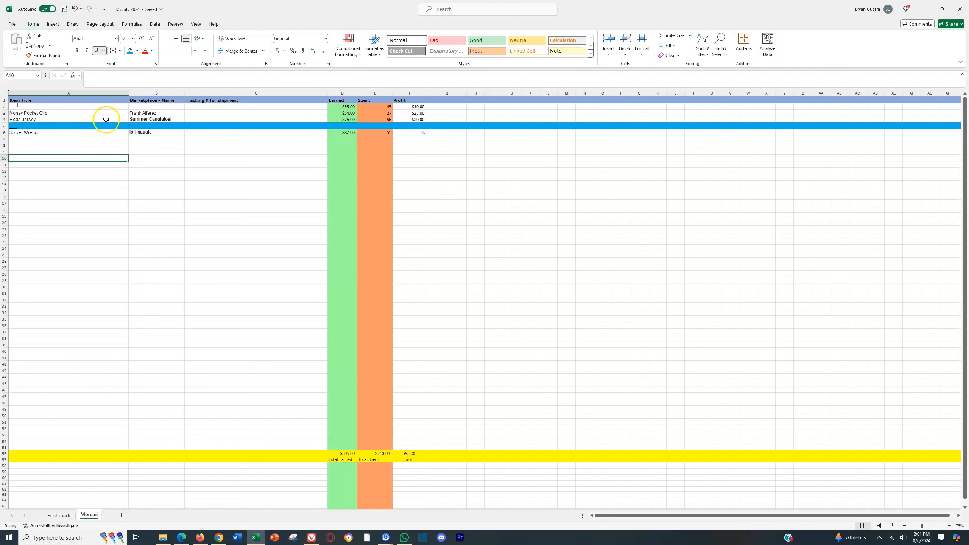
# Find the customer's name in the shrunken blue row by searching the sheet for it again.
pyautogui.hotkey('ctrl', 'f')
pyautogui.write('tl')
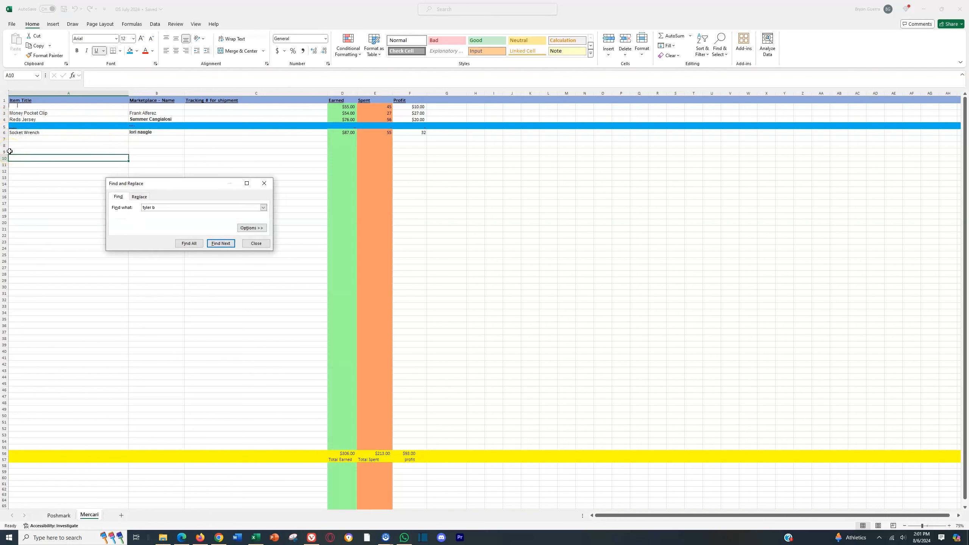
pyautogui.press('Return')
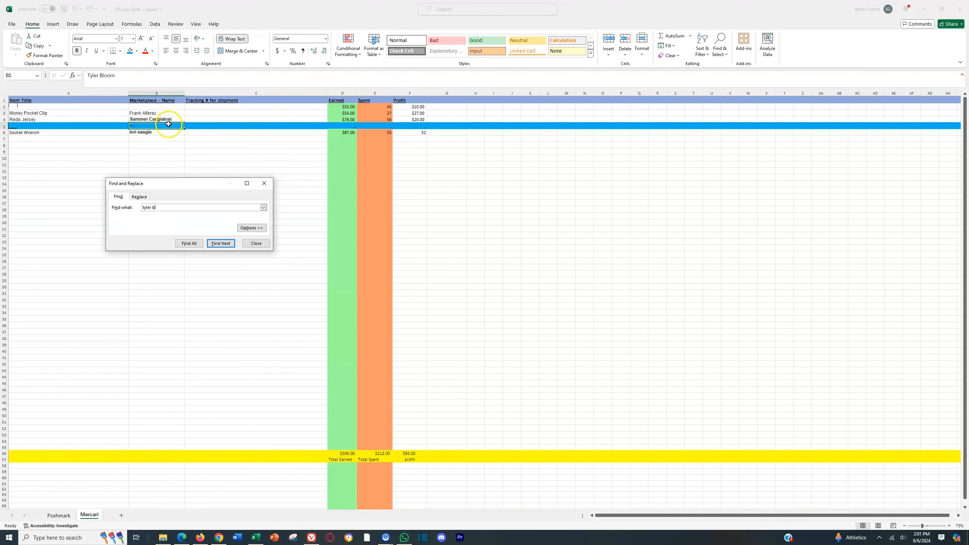
# Set the blue Training Manual row's font size to 11, and undo that font size change.
pyautogui.click(4, 127)
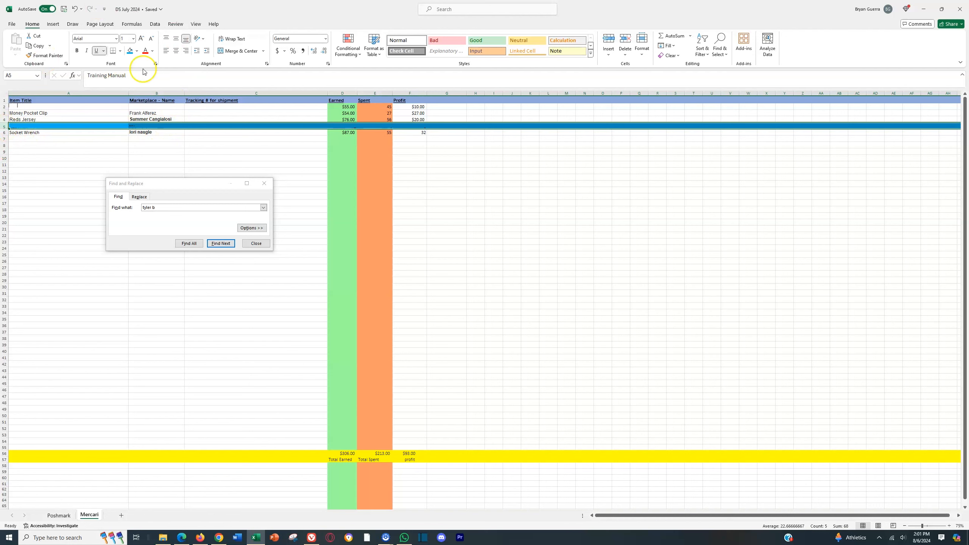
pyautogui.click(125, 40)
pyautogui.write('11')
pyautogui.press('Return')
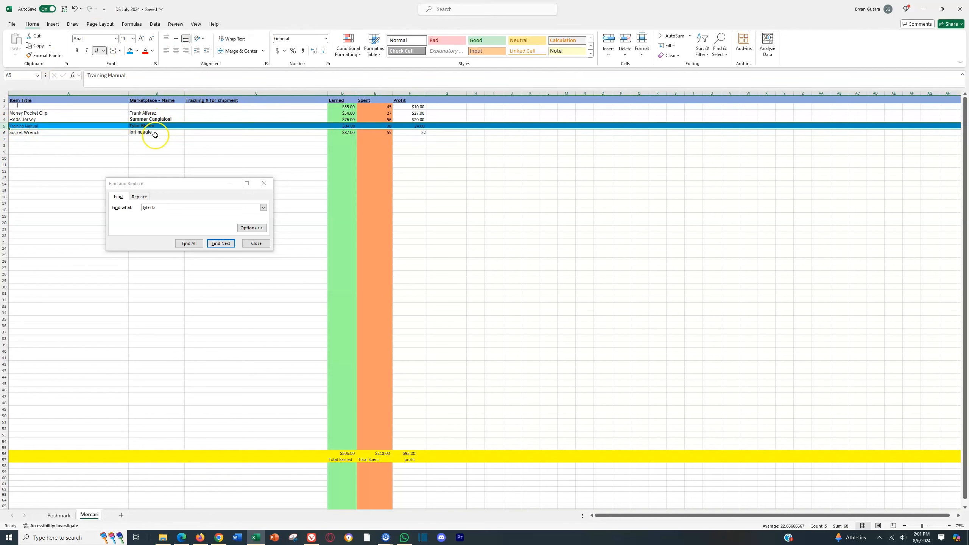
pyautogui.click(264, 183)
pyautogui.hotkey('ctrl', 'z')
# Set the font size of the Money Pocket Clip and Reds Jersey rows to 1.
pyautogui.moveTo(5, 113); pyautogui.dragTo(6, 119)
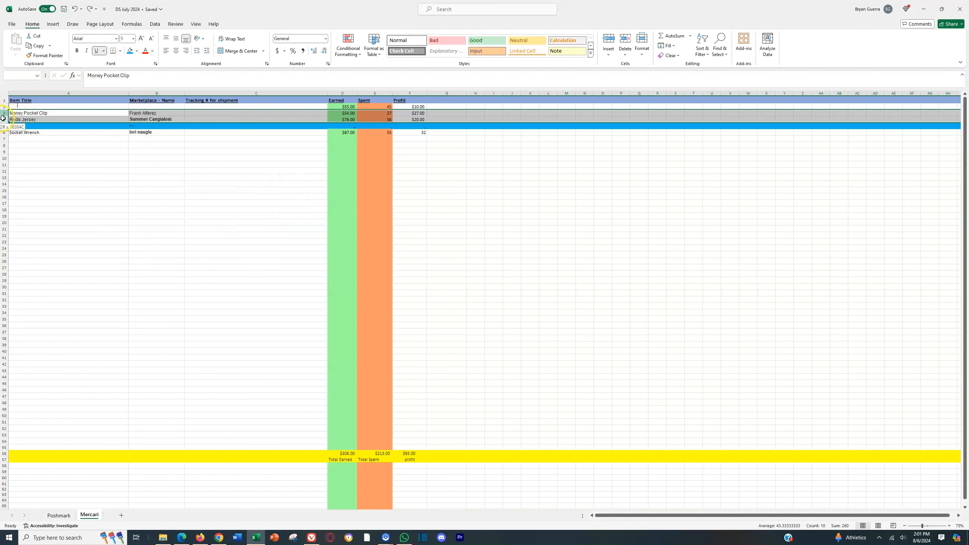
pyautogui.click(130, 39)
pyautogui.write('1')
pyautogui.press('Return')
pyautogui.click(162, 152)
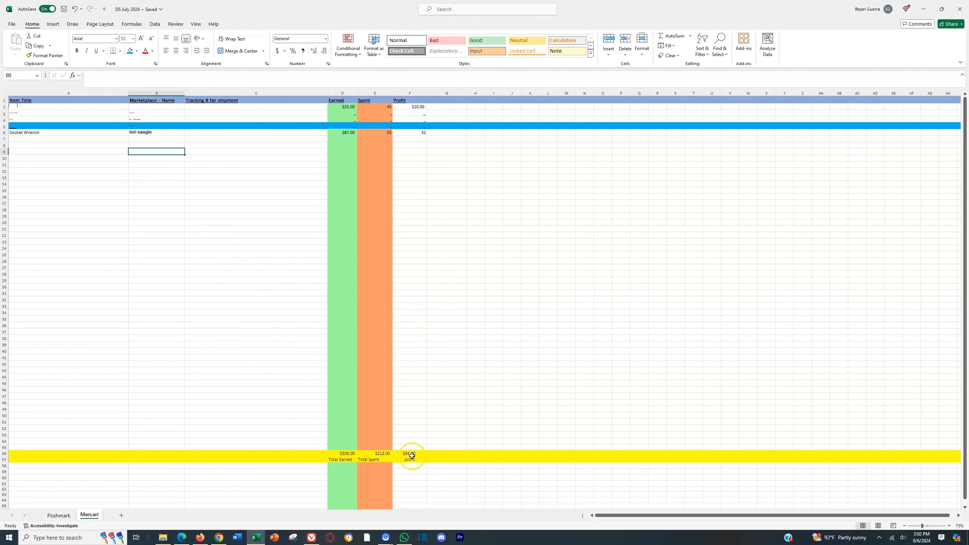
pyautogui.click(270, 512)
pyautogui.moveTo(257, 542)
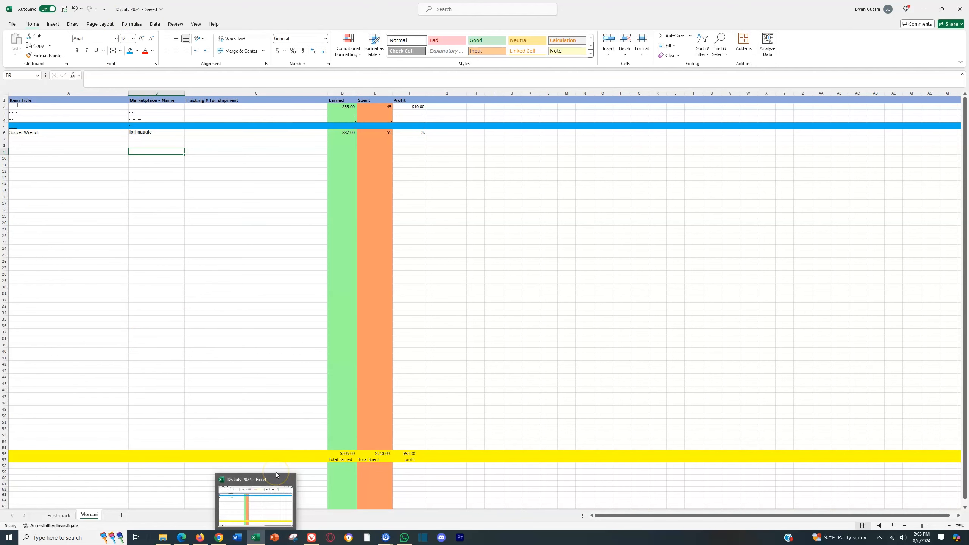